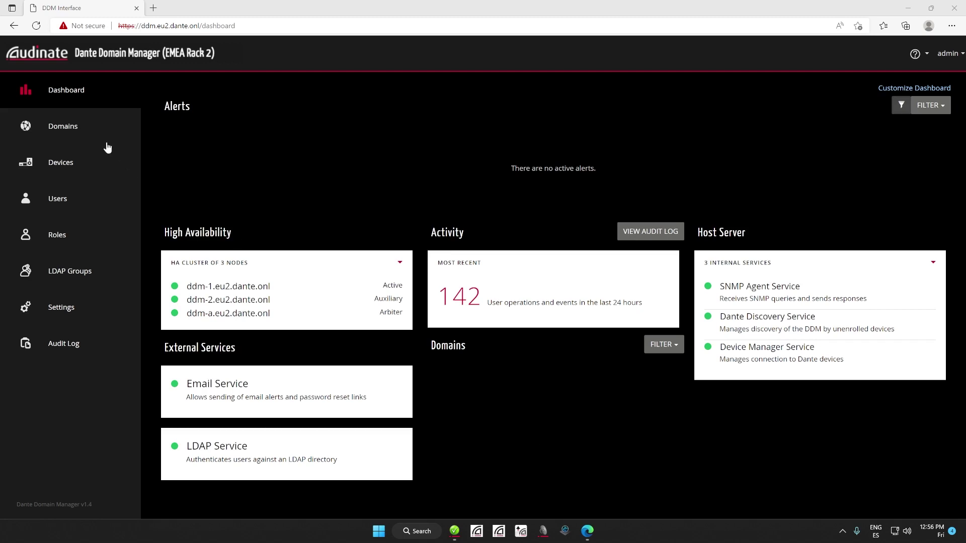
Step: Add the domains BizCenter / Boardroom and Lobby
{"action": "left_click", "coordinate": [72, 126]}
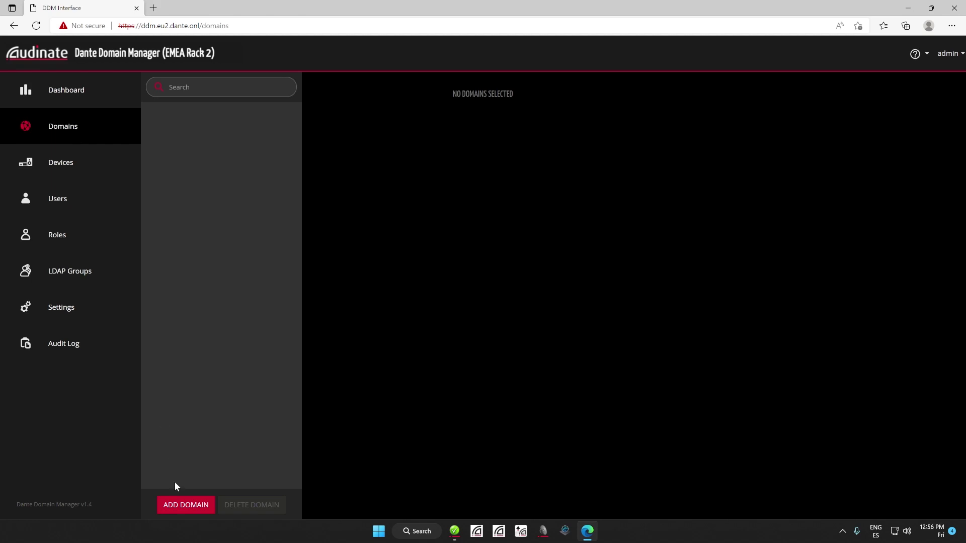
{"action": "left_click", "coordinate": [188, 509]}
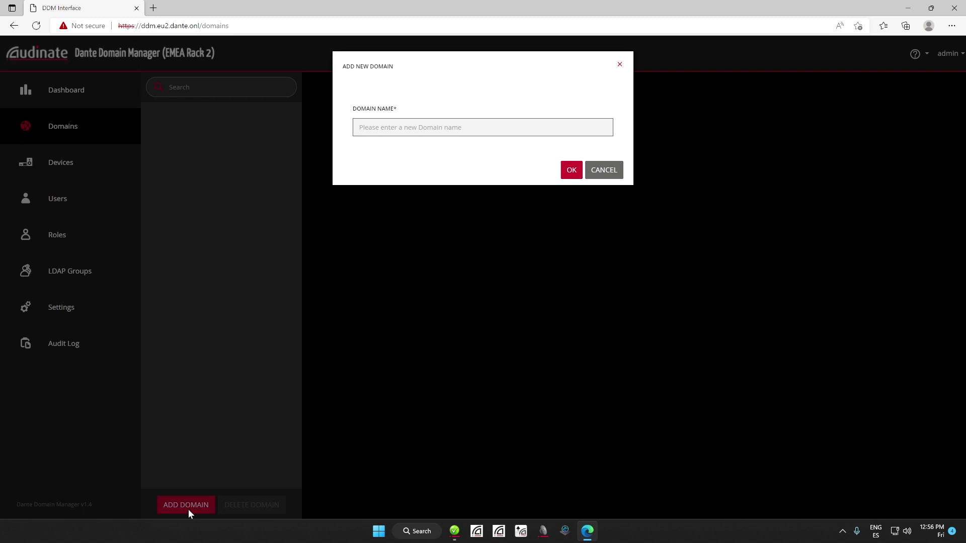
{"action": "type", "text": "BizCenter / Boardroom"}
{"action": "key", "text": "Return"}
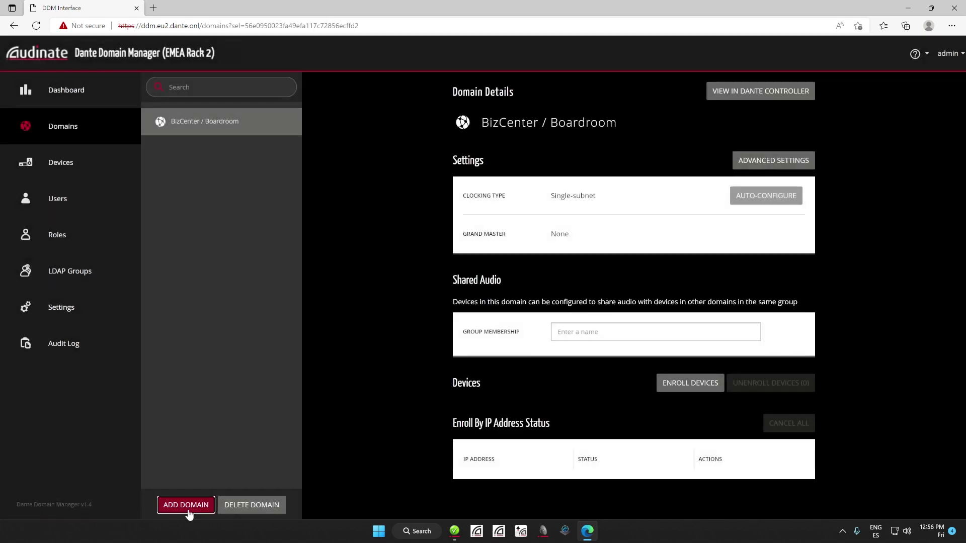
{"action": "left_click", "coordinate": [188, 509]}
{"action": "type", "text": "Lobby"}
{"action": "key", "text": "Return"}
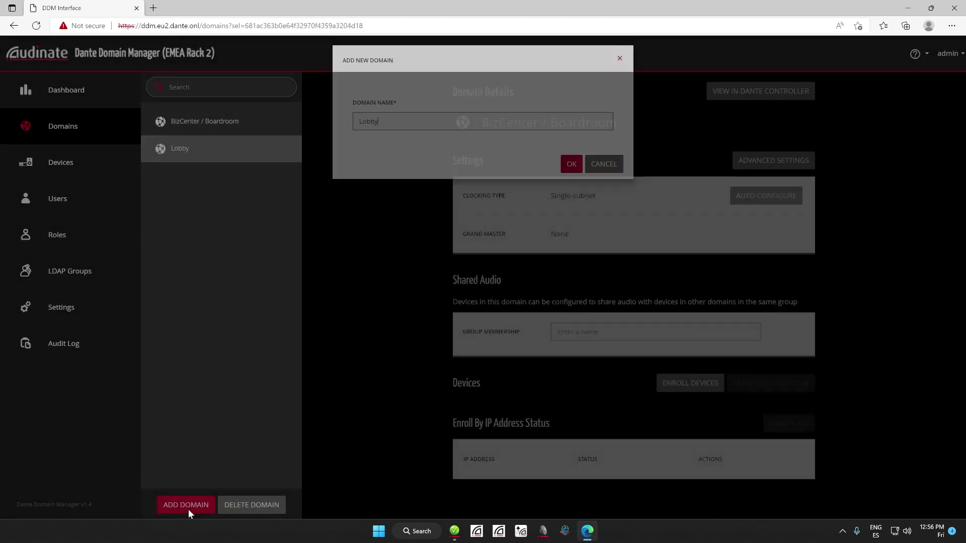
Step: Add the domains BizCenter / Meeting Rooms and Campus / Auditorium
{"action": "left_click", "coordinate": [188, 509]}
{"action": "type", "text": "BizCenter / "}
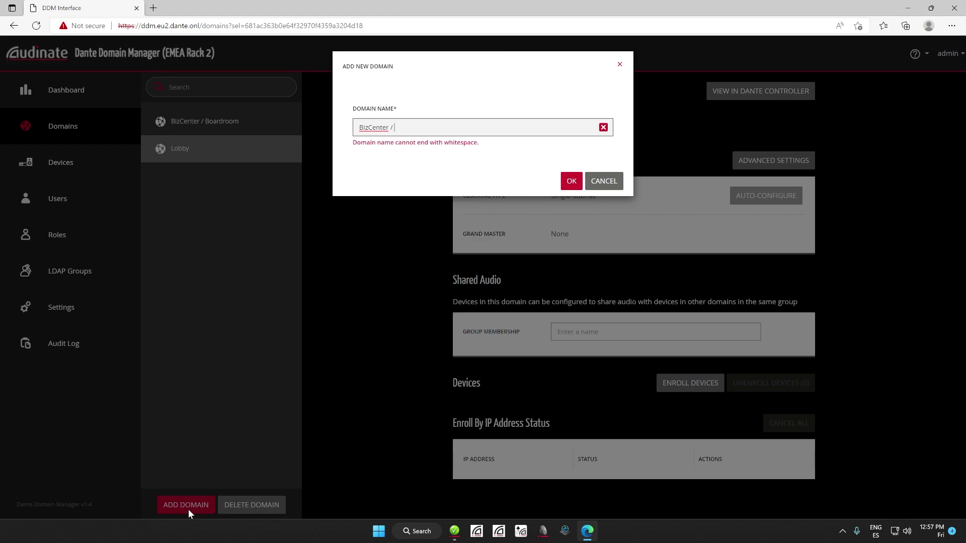
{"action": "type", "text": "Meeting Rooms"}
{"action": "key", "text": "Return"}
{"action": "left_click", "coordinate": [188, 509]}
{"action": "type", "text": "c"}
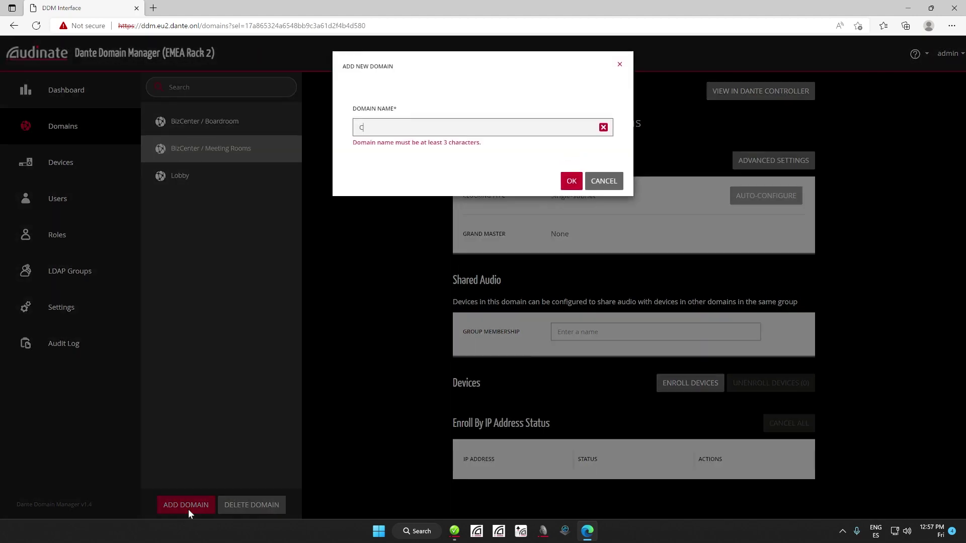
{"action": "type", "text": "ampus / Auditorium"}
{"action": "key", "text": "Return"}
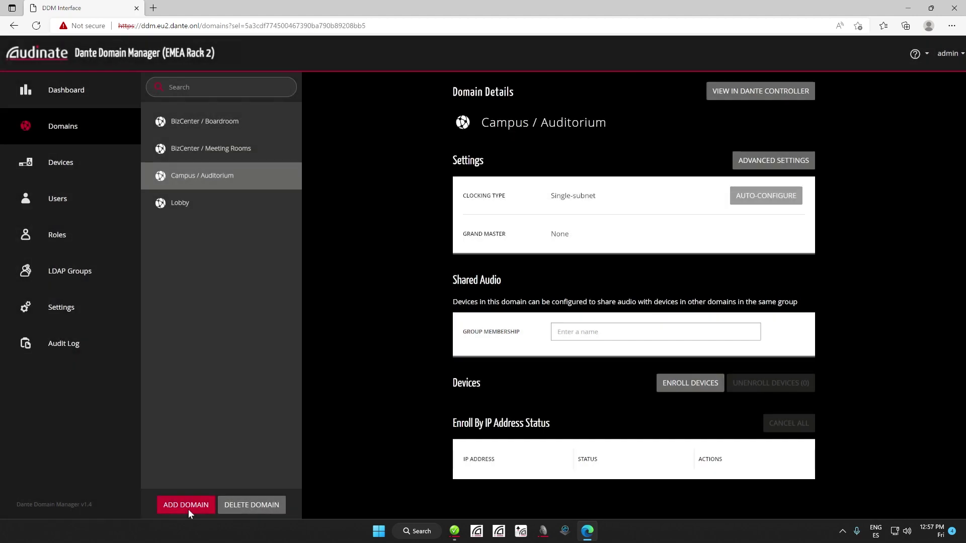
{"action": "left_click", "coordinate": [189, 511]}
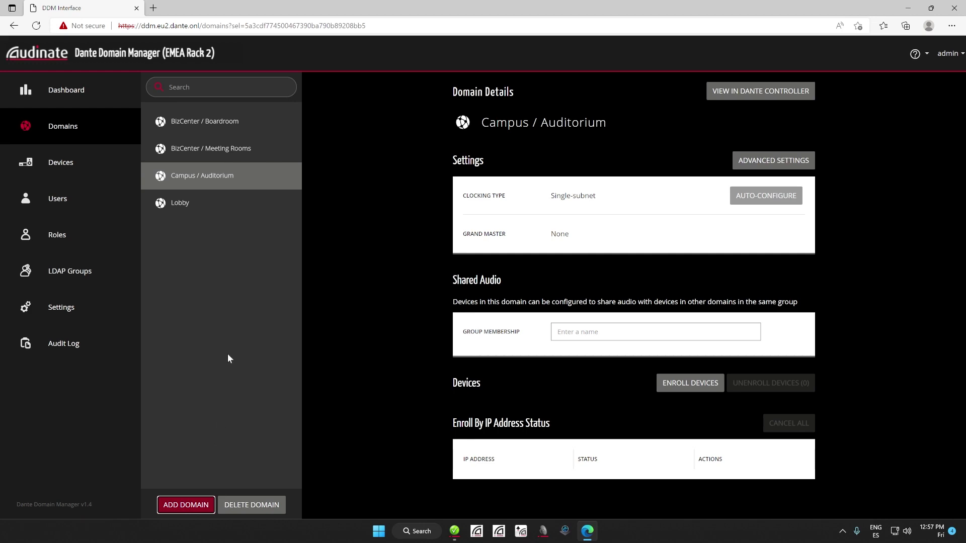
Step: Delete the Lobby domain
{"action": "left_click", "coordinate": [205, 208]}
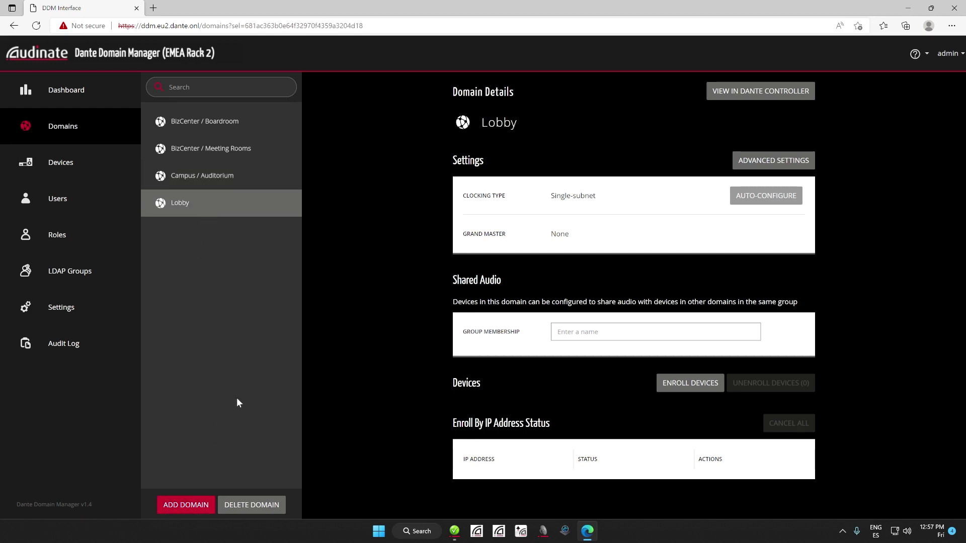
{"action": "left_click", "coordinate": [242, 505]}
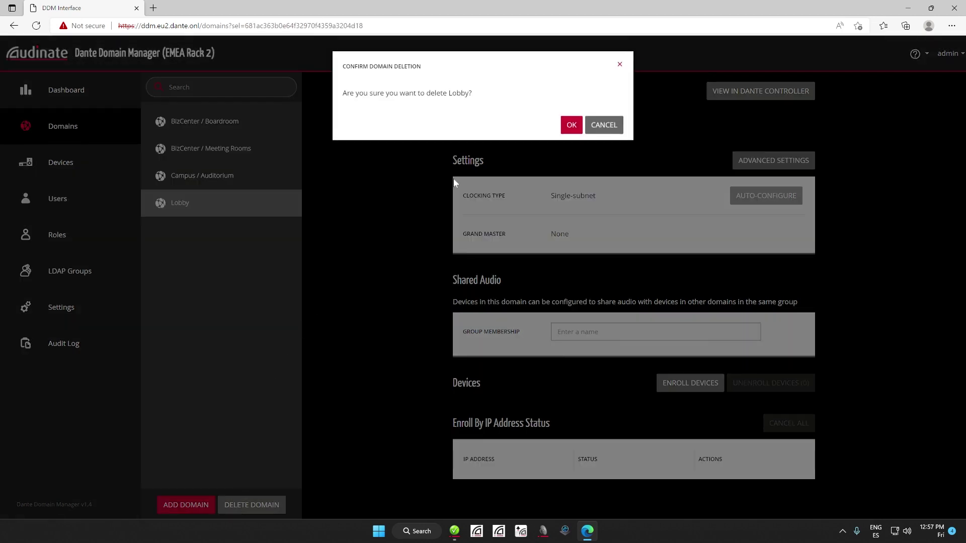
{"action": "left_click", "coordinate": [566, 128]}
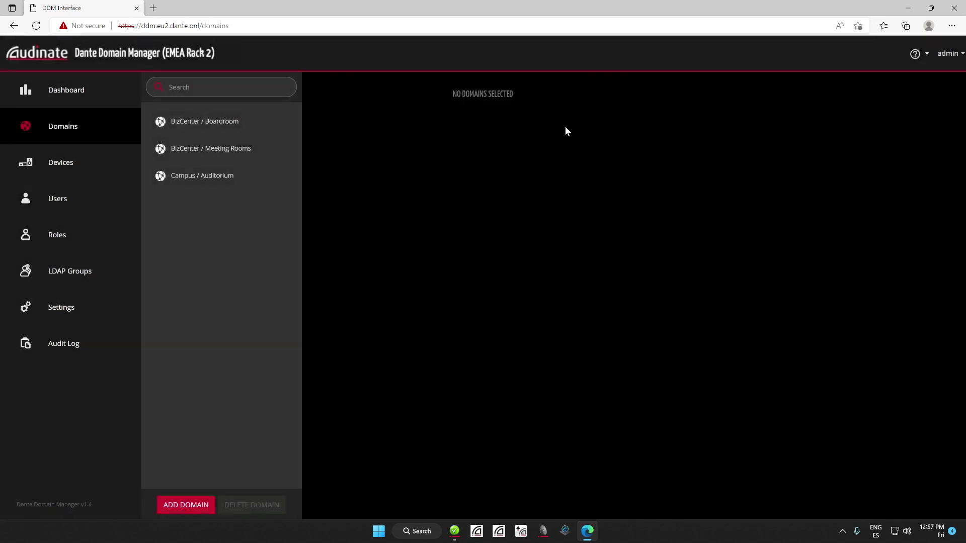
Step: Rename Campus / Auditorium to Campus / Theatre, then show the device list
{"action": "left_click", "coordinate": [205, 179]}
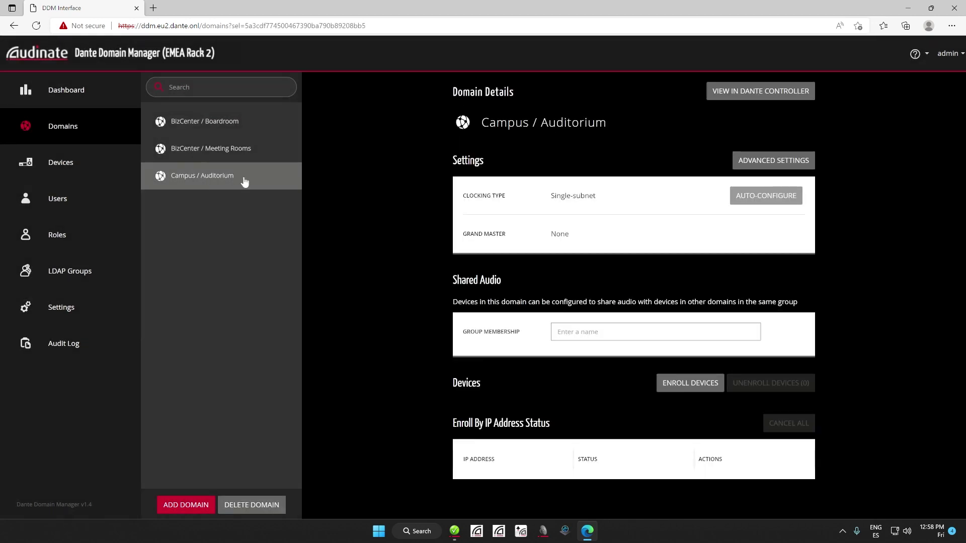
{"action": "left_click", "coordinate": [623, 125]}
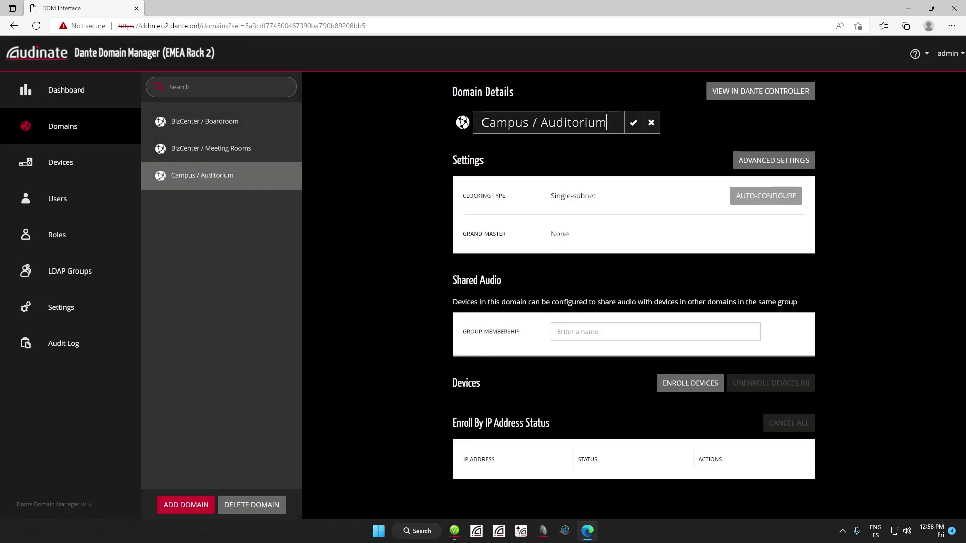
{"action": "key", "text": "BackSpace"}
{"action": "key", "text": "BackSpace"}
{"action": "key", "text": "BackSpace"}
{"action": "key", "text": "BackSpace"}
{"action": "key", "text": "BackSpace"}
{"action": "key", "text": "BackSpace"}
{"action": "key", "text": "BackSpace"}
{"action": "key", "text": "BackSpace"}
{"action": "key", "text": "BackSpace"}
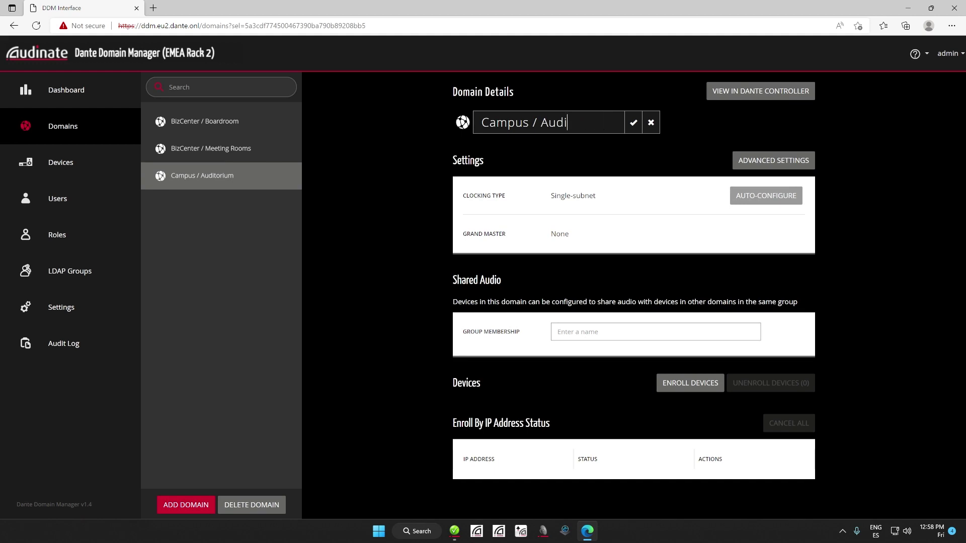
{"action": "key", "text": "BackSpace"}
{"action": "type", "text": "Theatre"}
{"action": "key", "text": "Return"}
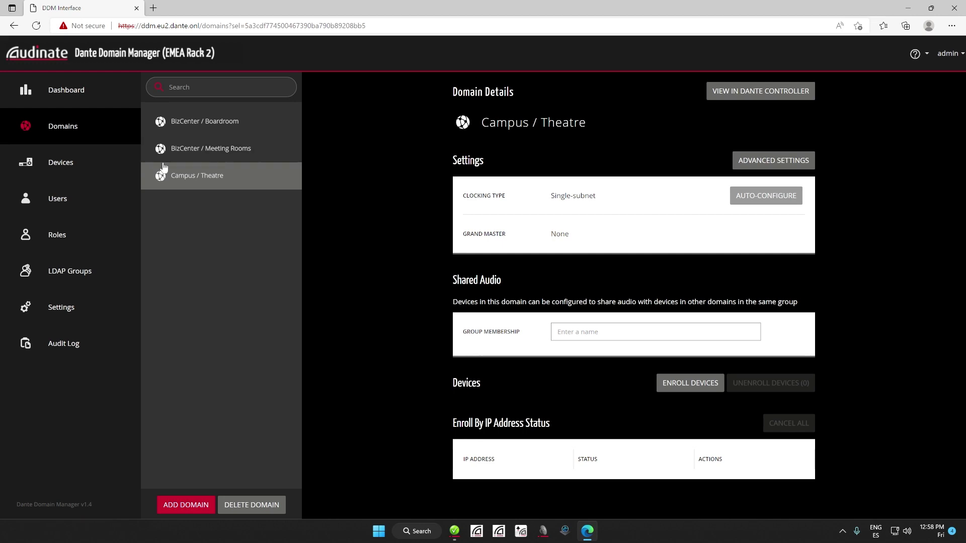
{"action": "left_click", "coordinate": [68, 163]}
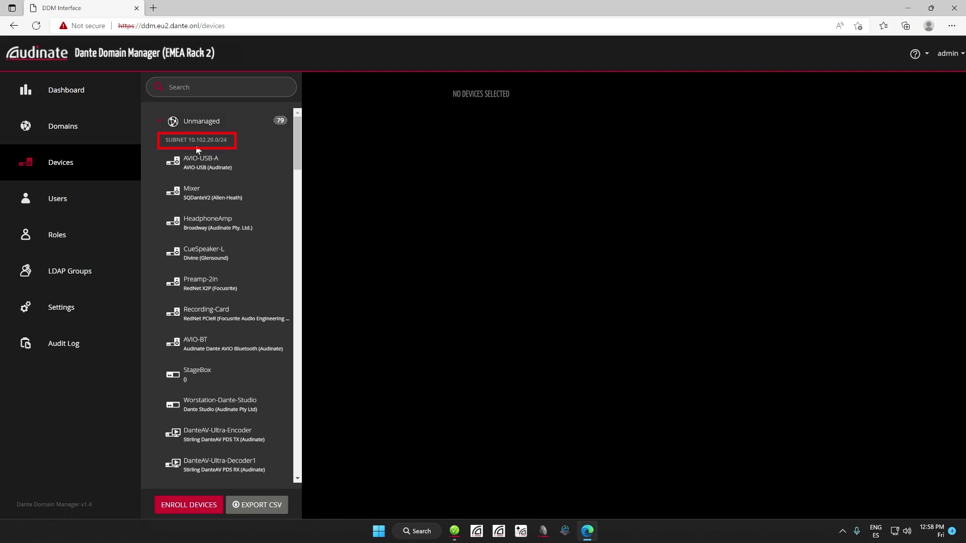
{"action": "scroll", "coordinate": [205, 150], "scroll_direction": "down", "scroll_amount": 7}
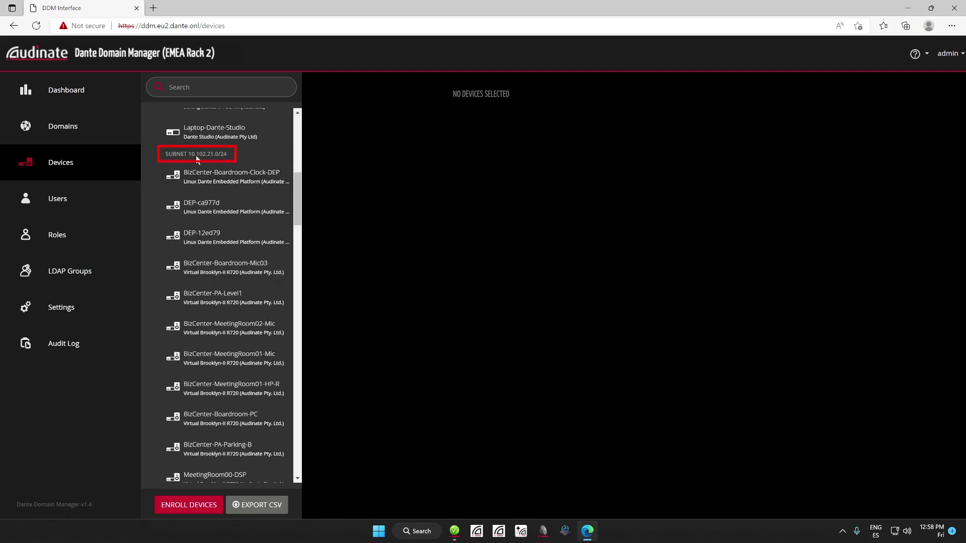
{"action": "scroll", "coordinate": [213, 153], "scroll_direction": "down", "scroll_amount": 10}
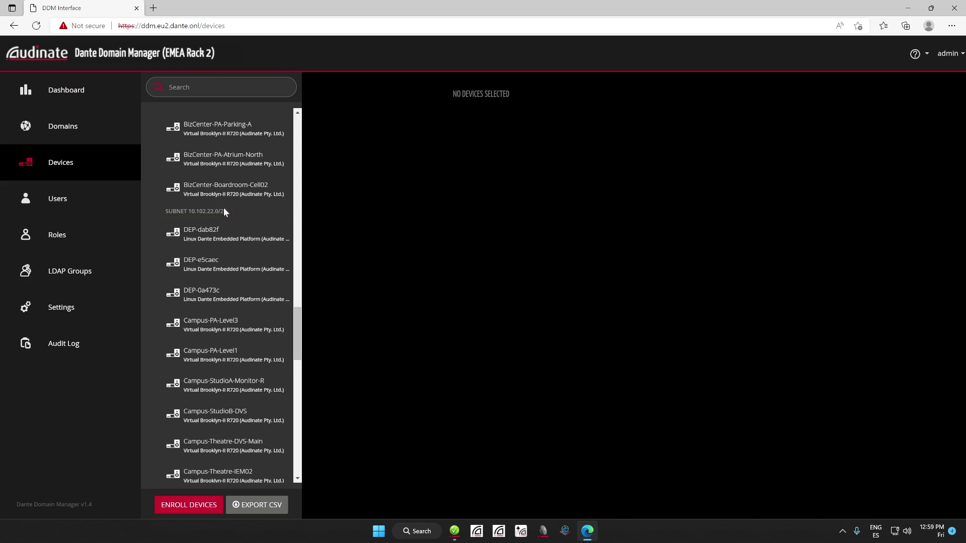
{"action": "left_click", "coordinate": [454, 533]}
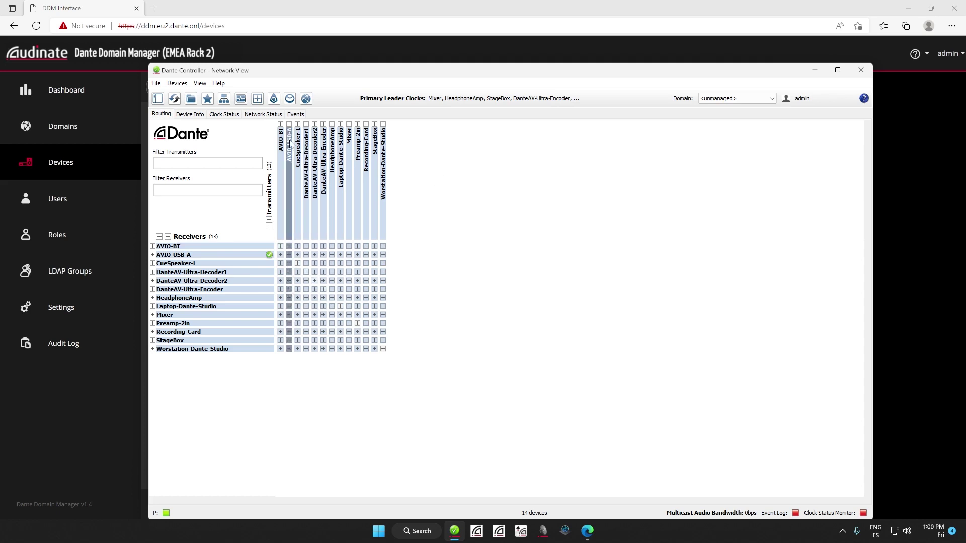
Step: Connect DanteAV-Ultra-Encoder and both DanteAV-Ultra decoders to the ddm.eu2.dante.onl domain manager
{"action": "left_click", "coordinate": [179, 84]}
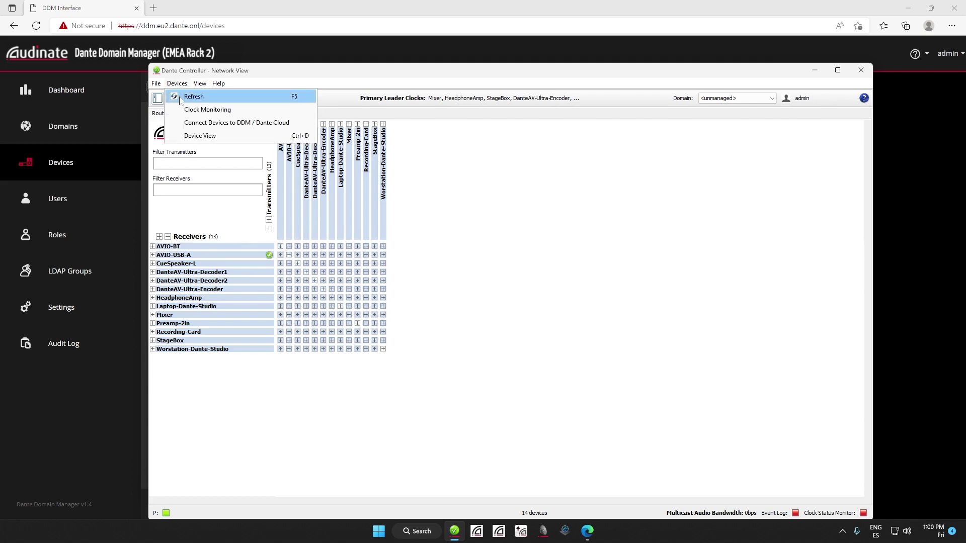
{"action": "left_click", "coordinate": [201, 126]}
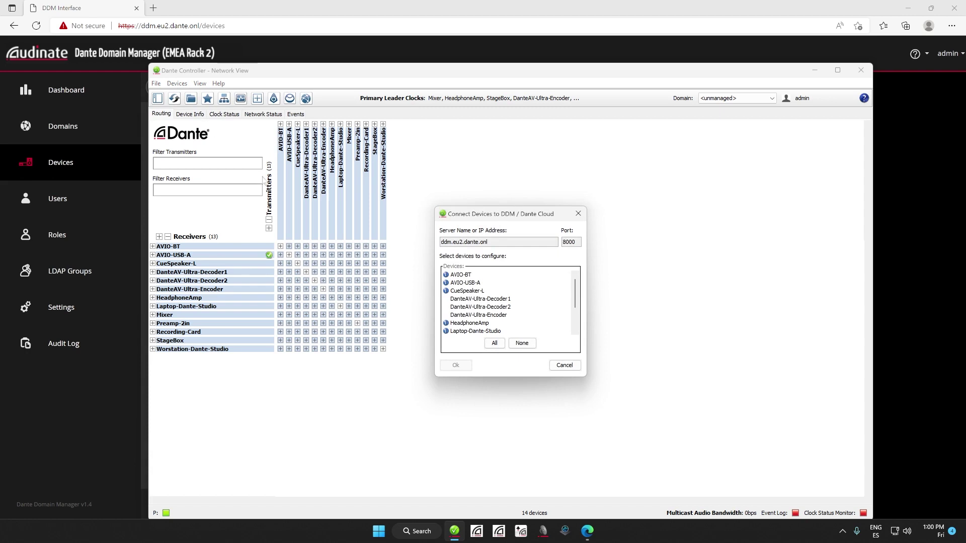
{"action": "left_click", "coordinate": [473, 314]}
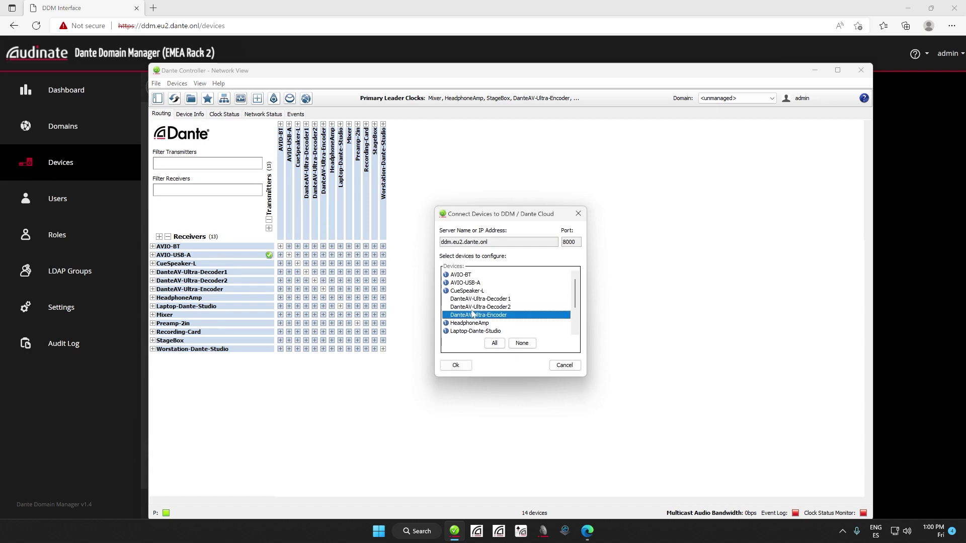
{"action": "left_click", "coordinate": [473, 299], "text": "shift"}
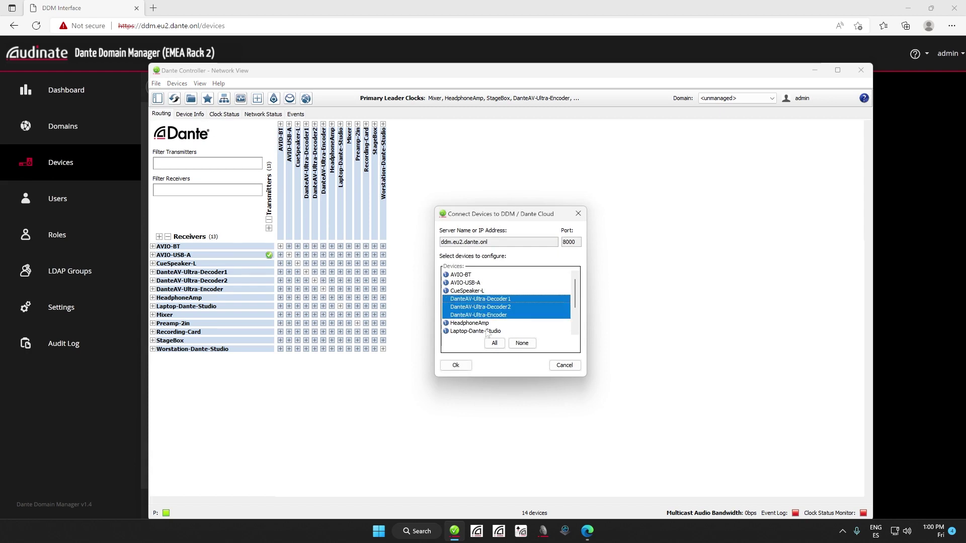
{"action": "left_click", "coordinate": [455, 366]}
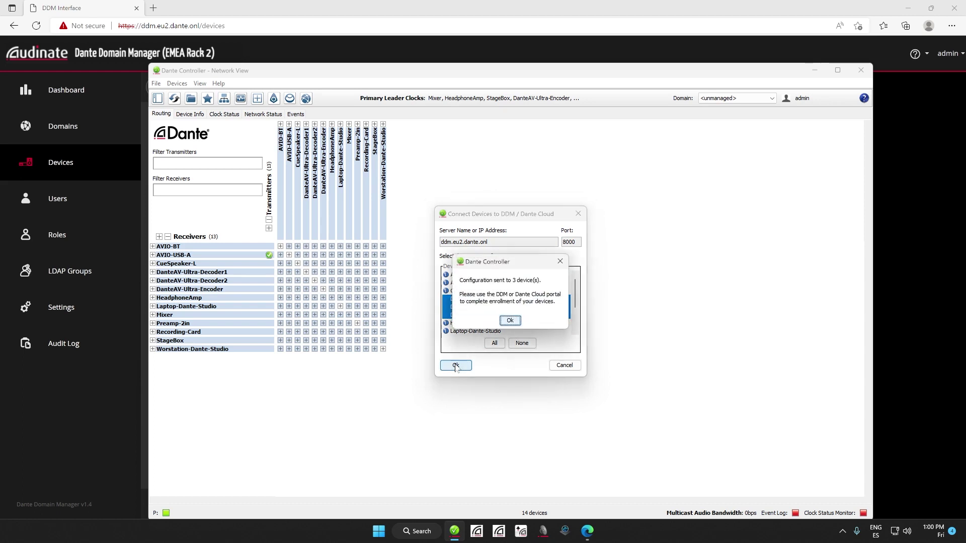
{"action": "left_click", "coordinate": [513, 323]}
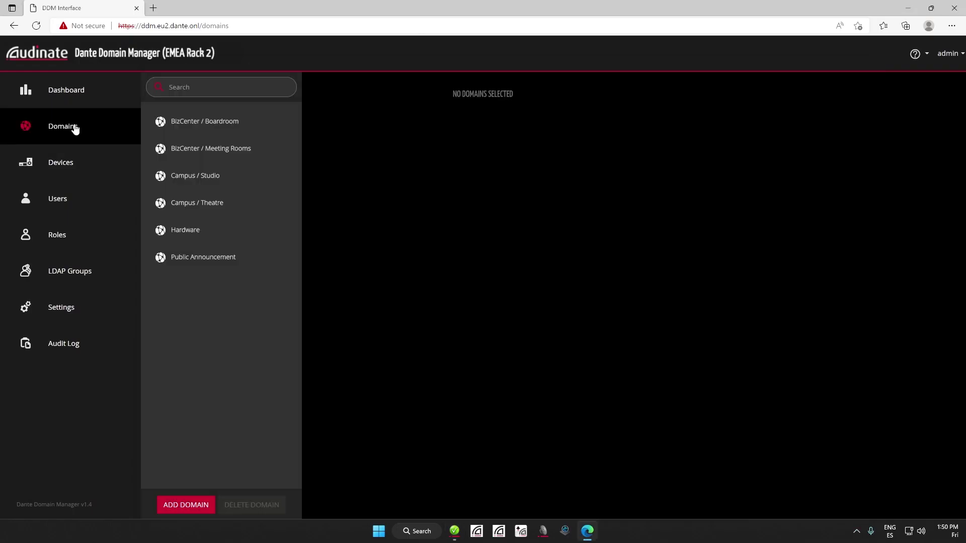
Step: Select the Hardware domain and begin enrolling devices into it
{"action": "left_click", "coordinate": [202, 233]}
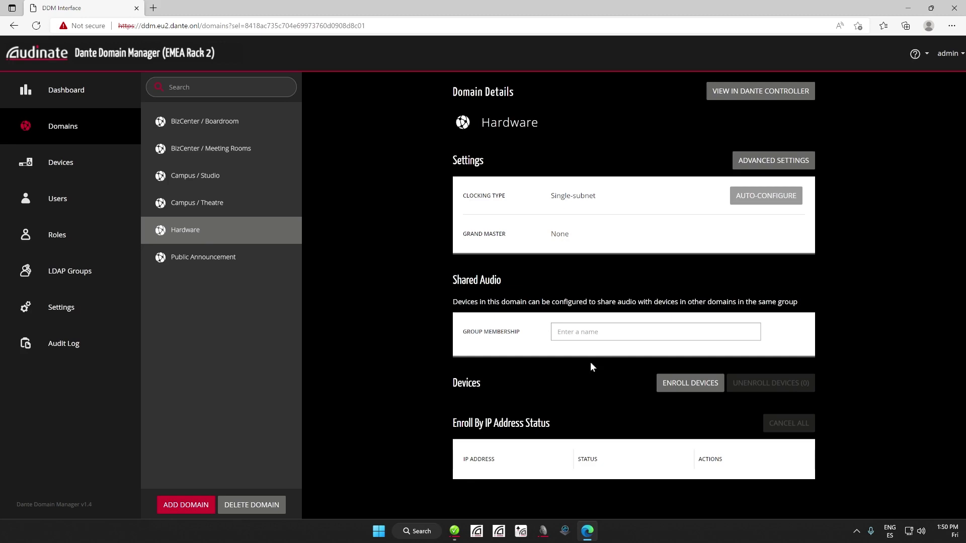
{"action": "left_click", "coordinate": [690, 383]}
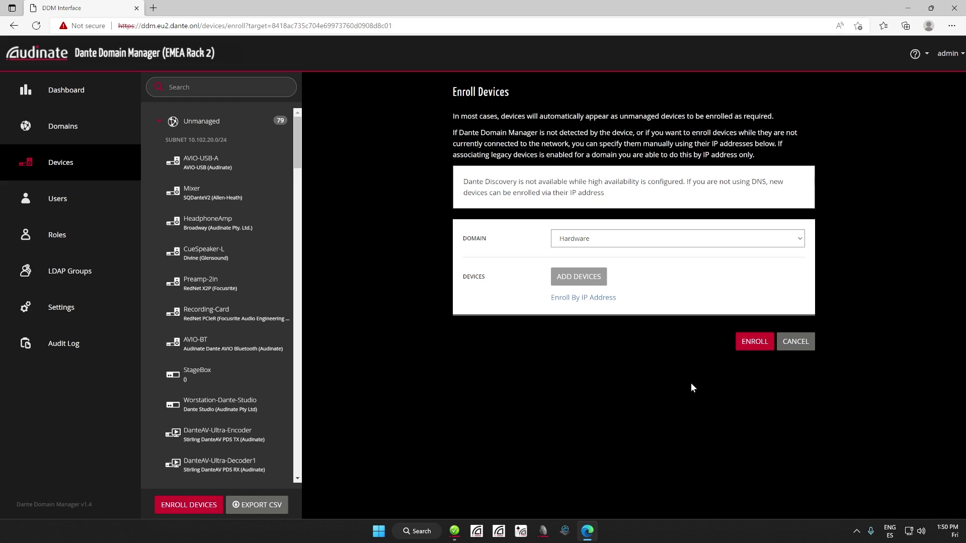
Step: Tick the unmanaged devices from Mixer through DanteAV-Ultra-Decoder1 for Hardware enrollment
{"action": "left_click", "coordinate": [577, 281]}
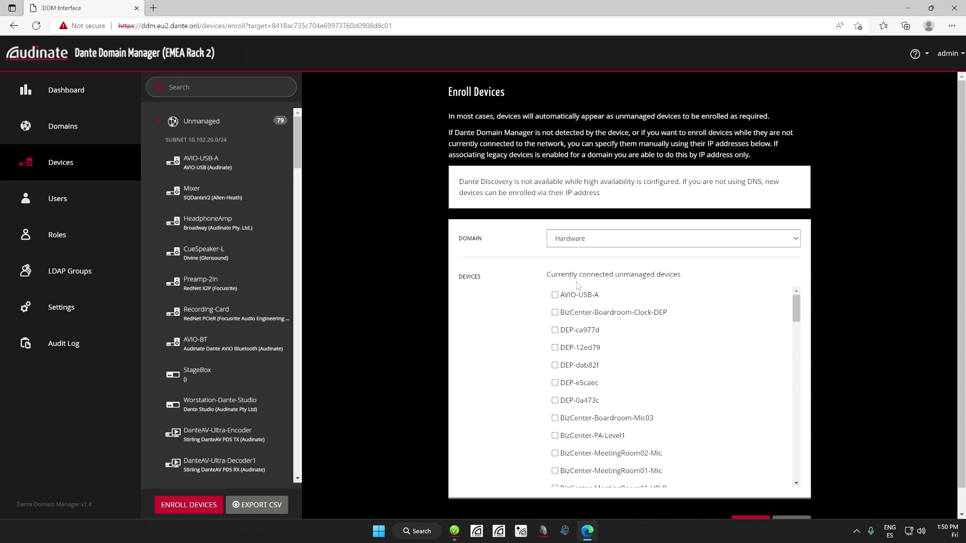
{"action": "scroll", "coordinate": [556, 297], "scroll_direction": "down", "scroll_amount": 20}
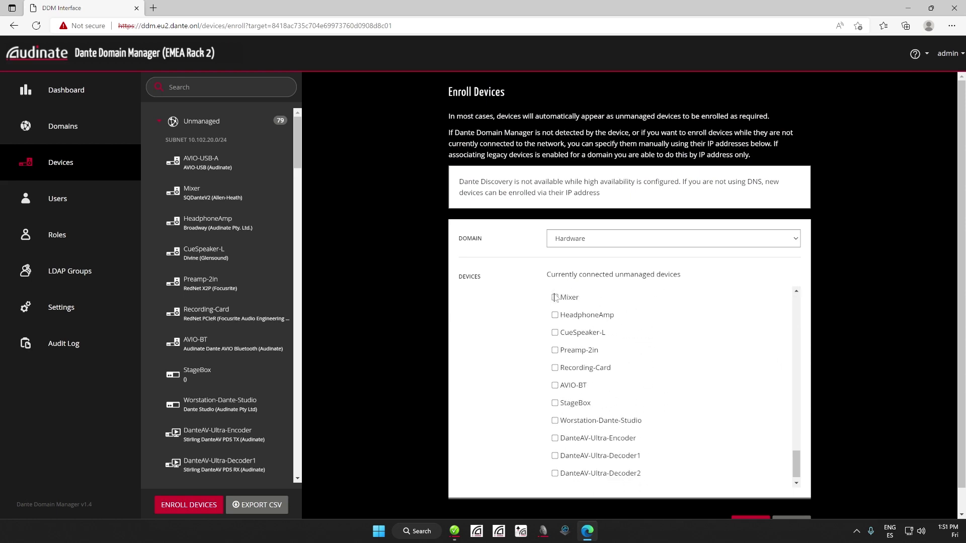
{"action": "left_click", "coordinate": [554, 297]}
{"action": "left_click", "coordinate": [554, 315]}
{"action": "left_click", "coordinate": [554, 332]}
{"action": "left_click", "coordinate": [554, 350]}
{"action": "left_click", "coordinate": [554, 367]}
{"action": "left_click", "coordinate": [554, 385]}
{"action": "left_click", "coordinate": [555, 403]}
{"action": "left_click", "coordinate": [555, 420]}
{"action": "left_click", "coordinate": [554, 438]}
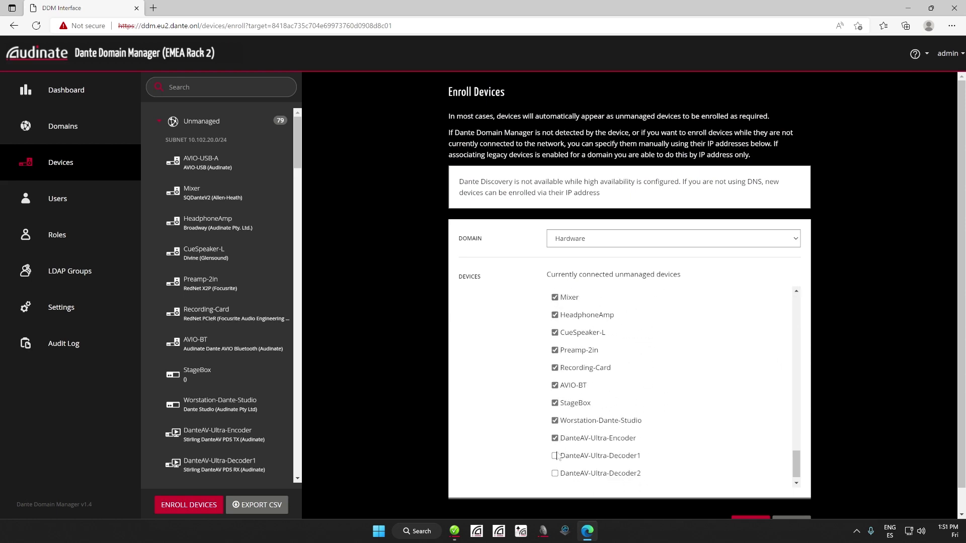
{"action": "left_click", "coordinate": [554, 456]}
Step: Add DanteAV-Ultra-Decoder2 and Laptop-Dante-Studio, then enroll all ticked devices into Hardware
{"action": "scroll", "coordinate": [553, 462], "scroll_direction": "down", "scroll_amount": 1}
{"action": "left_click", "coordinate": [554, 435]}
{"action": "left_click", "coordinate": [554, 453]}
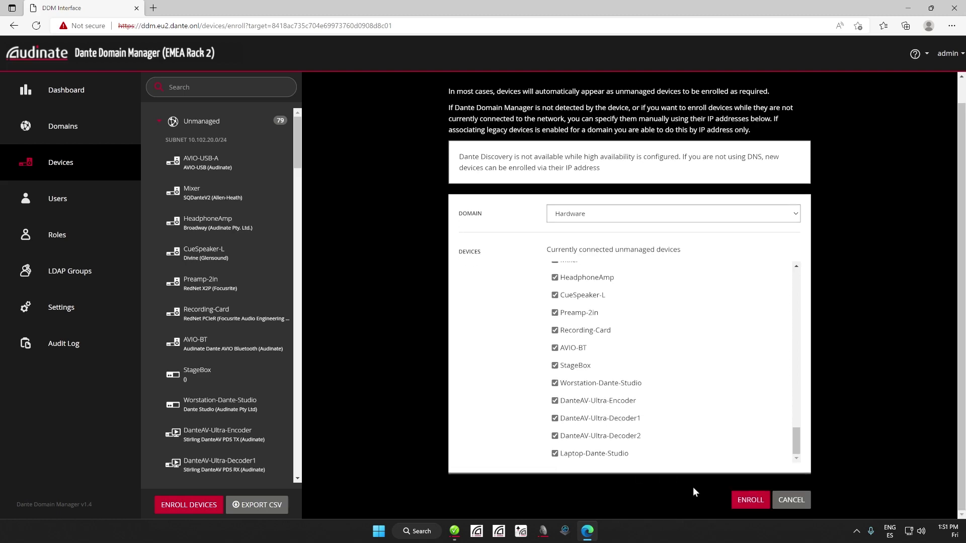
{"action": "left_click", "coordinate": [744, 501]}
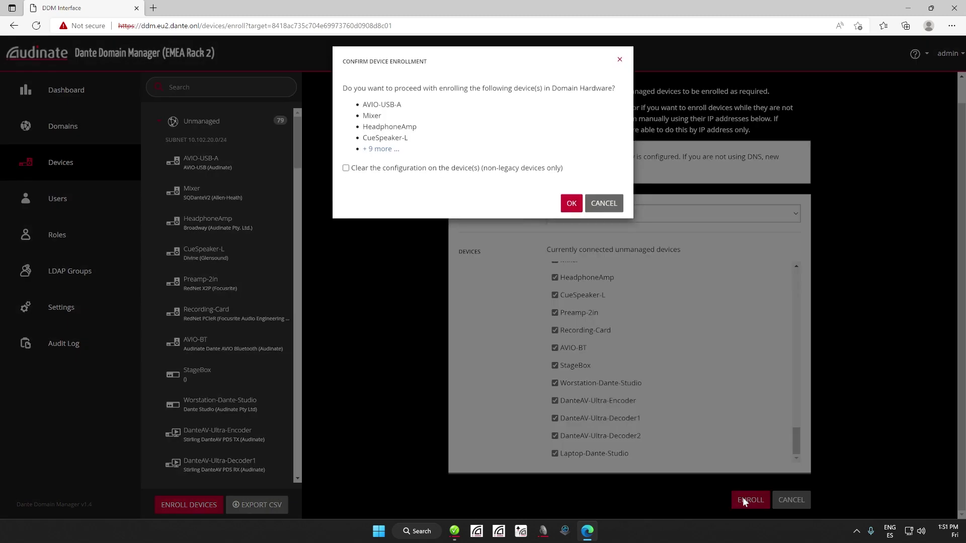
{"action": "left_click", "coordinate": [571, 208]}
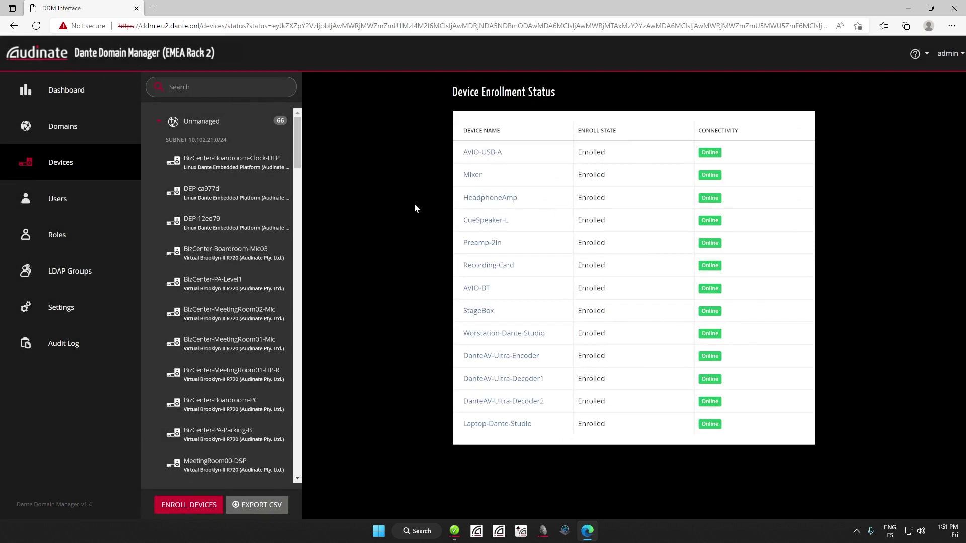
{"action": "left_click", "coordinate": [82, 165]}
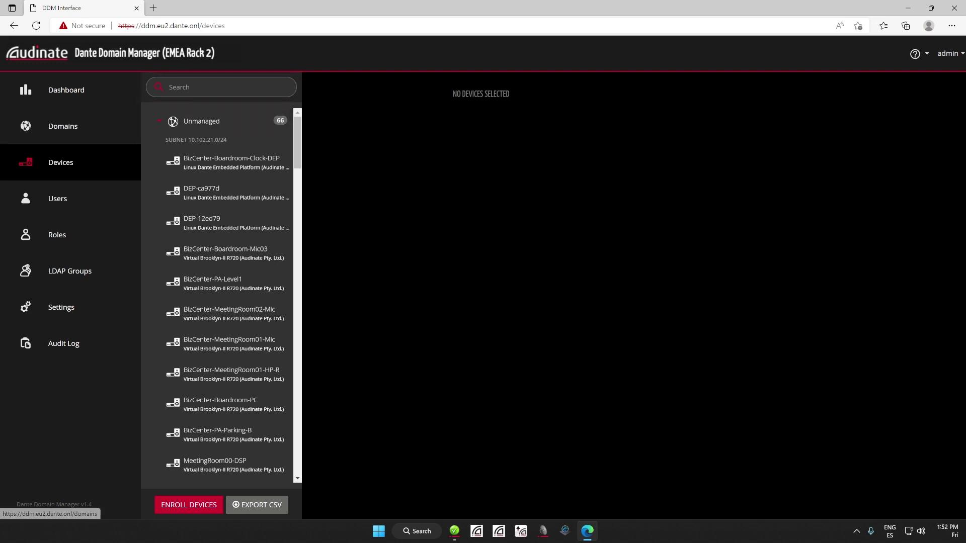
Step: Enroll the devices matching 'meeting' into BizCenter / Meeting Rooms
{"action": "left_click", "coordinate": [221, 87]}
{"action": "type", "text": "meeting"}
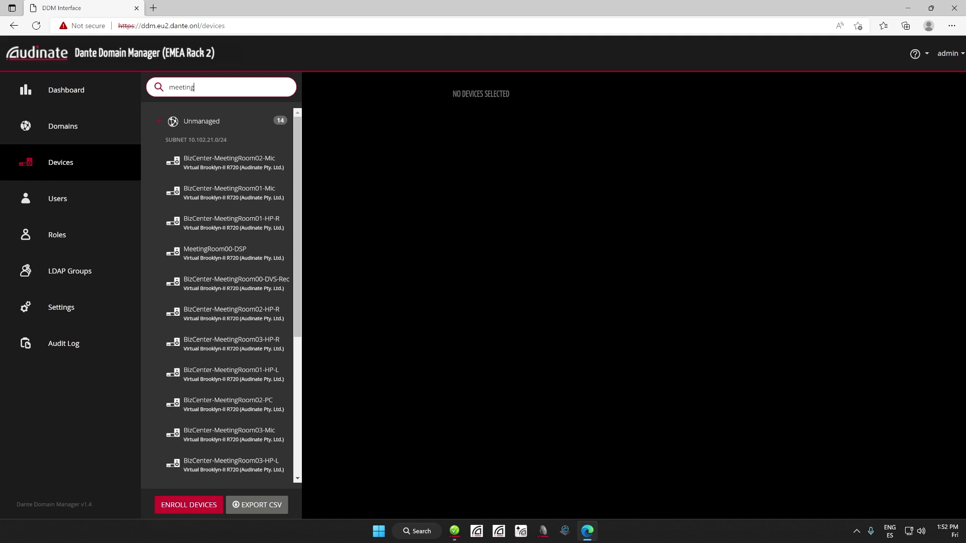
{"action": "left_click", "coordinate": [221, 162]}
{"action": "scroll", "coordinate": [222, 165], "scroll_direction": "down", "scroll_amount": 5}
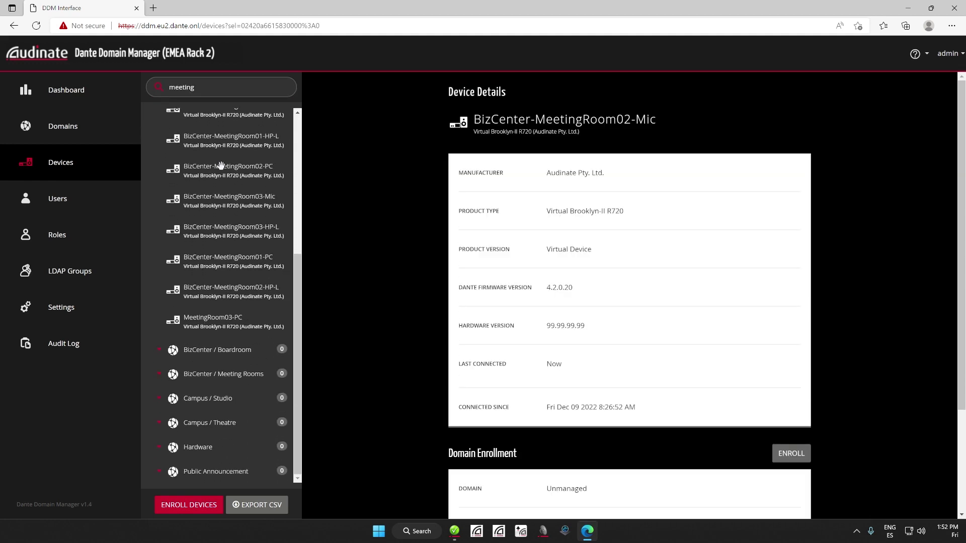
{"action": "left_click_drag", "start_coordinate": [221, 166], "coordinate": [232, 321]}
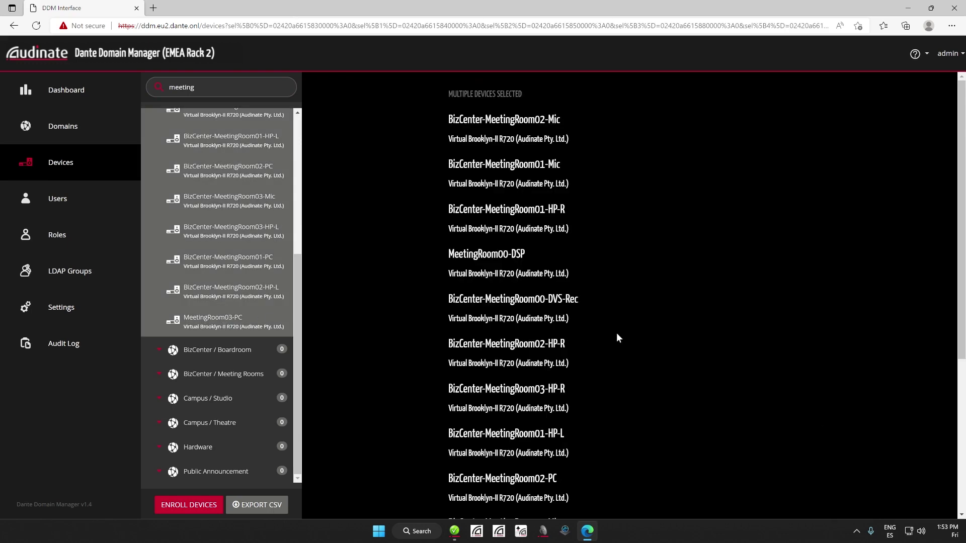
{"action": "scroll", "coordinate": [668, 336], "scroll_direction": "down", "scroll_amount": 5}
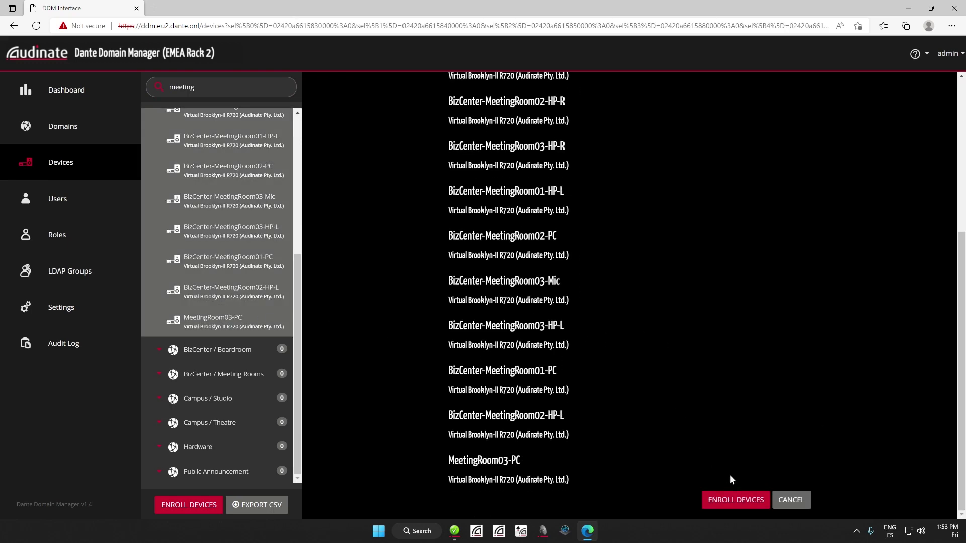
{"action": "left_click", "coordinate": [734, 500]}
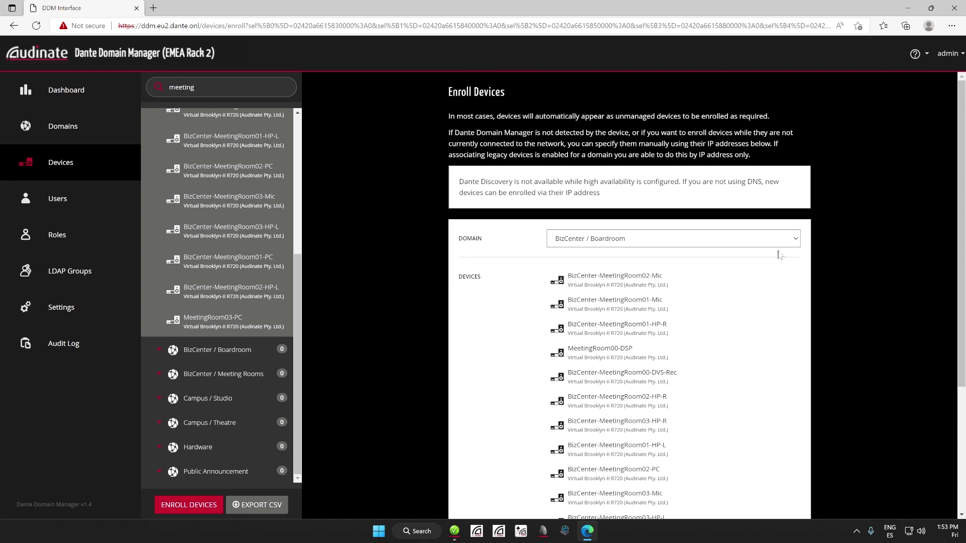
{"action": "left_click", "coordinate": [797, 241]}
{"action": "left_click", "coordinate": [782, 266]}
{"action": "scroll", "coordinate": [830, 345], "scroll_direction": "down", "scroll_amount": 3}
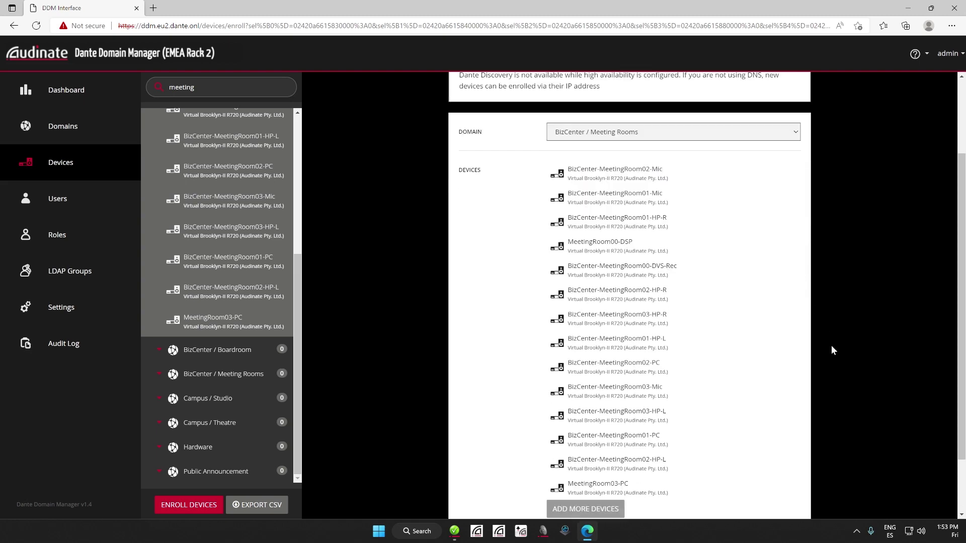
{"action": "left_click", "coordinate": [749, 500]}
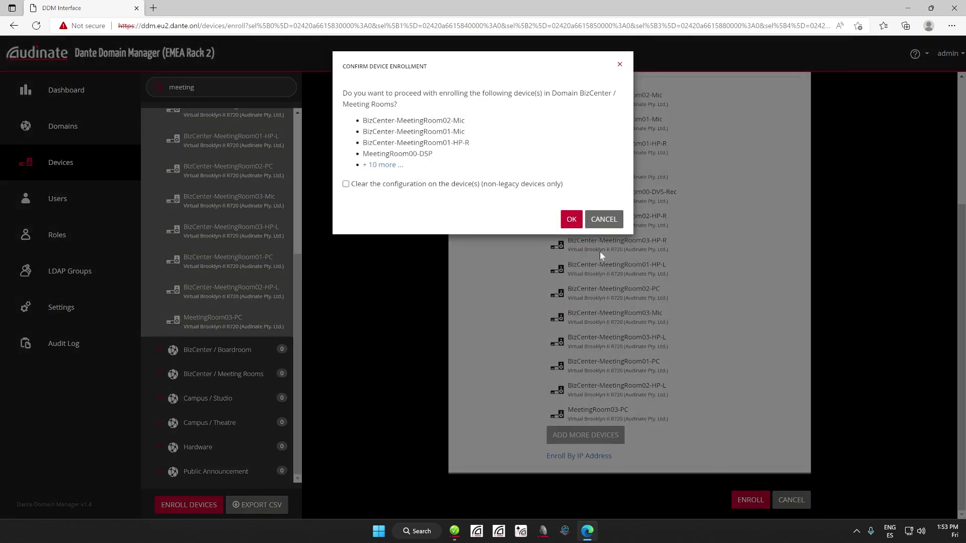
{"action": "left_click", "coordinate": [573, 221]}
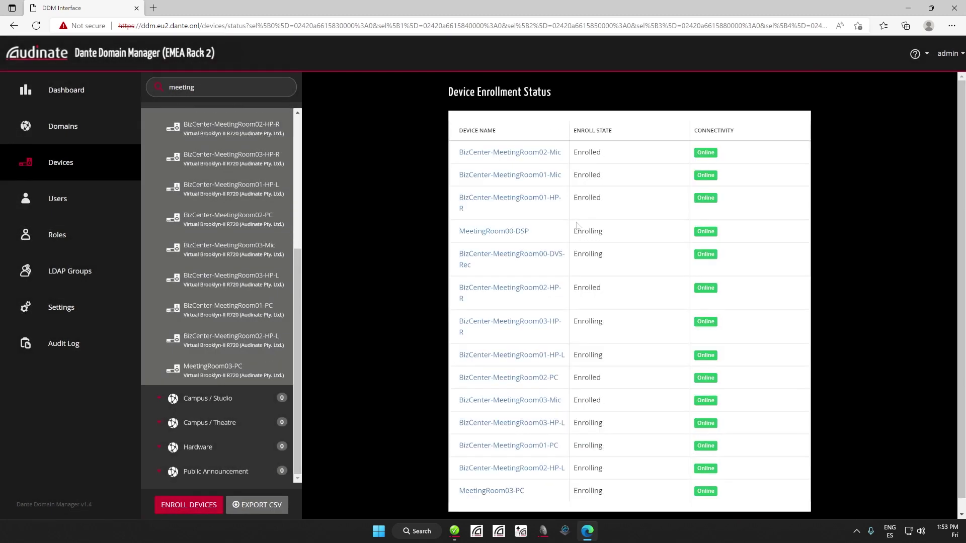
{"action": "left_click", "coordinate": [60, 168]}
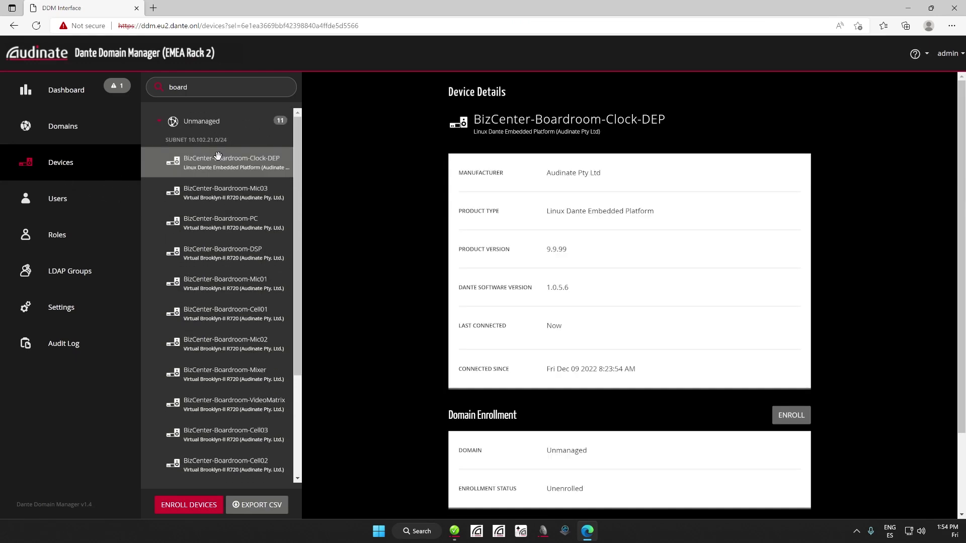
Step: Enroll the boardroom devices into BizCenter / Boardroom
{"action": "scroll", "coordinate": [217, 155], "scroll_direction": "down", "scroll_amount": 1}
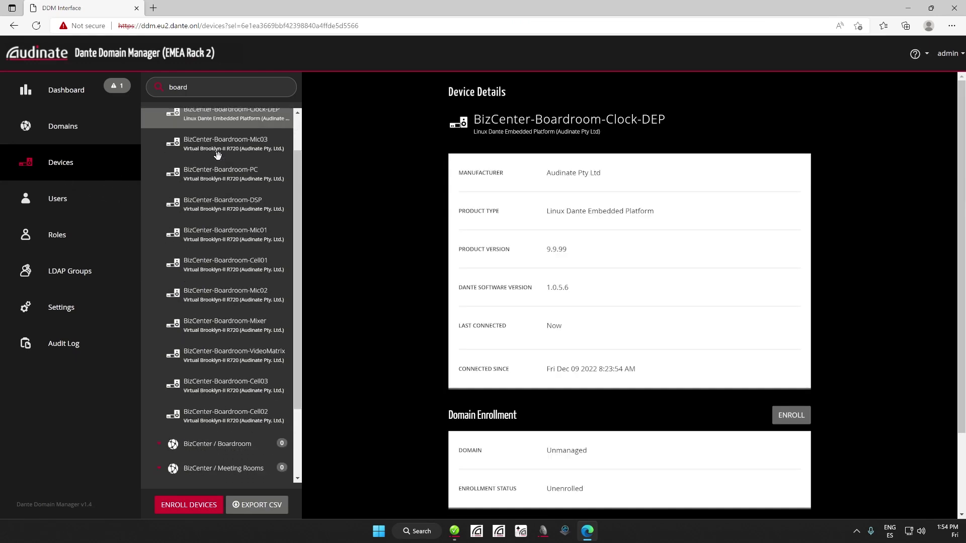
{"action": "scroll", "coordinate": [218, 155], "scroll_direction": "down", "scroll_amount": 2}
{"action": "left_click", "coordinate": [221, 317], "text": "shift"}
{"action": "left_click_drag", "start_coordinate": [221, 317], "coordinate": [224, 142]}
{"action": "left_click", "coordinate": [570, 215]}
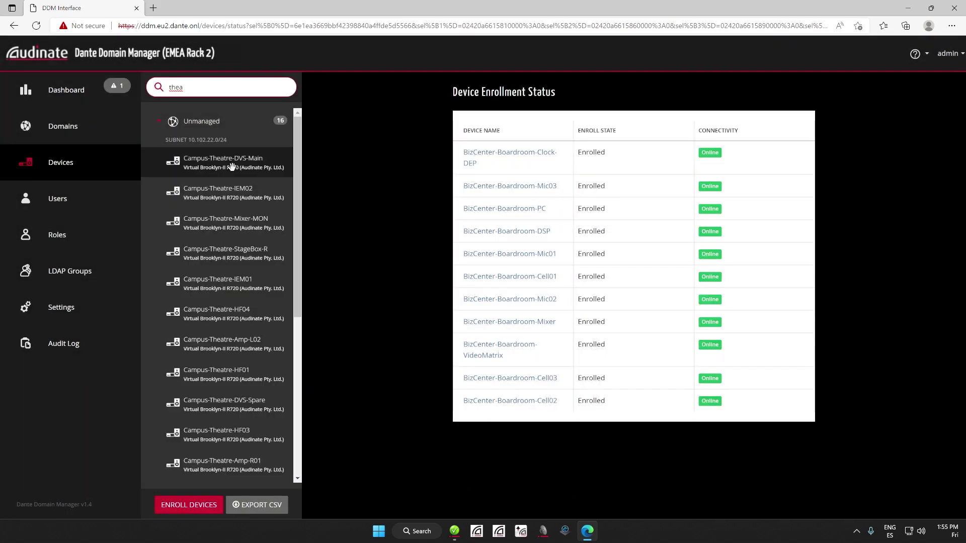
Step: Enroll the Campus-Theatre devices into Campus / Theatre
{"action": "left_click", "coordinate": [231, 166]}
{"action": "scroll", "coordinate": [226, 188], "scroll_direction": "down", "scroll_amount": 5}
{"action": "left_click", "coordinate": [224, 318], "text": "shift"}
{"action": "left_click_drag", "start_coordinate": [224, 319], "coordinate": [227, 226]}
{"action": "left_click", "coordinate": [570, 215]}
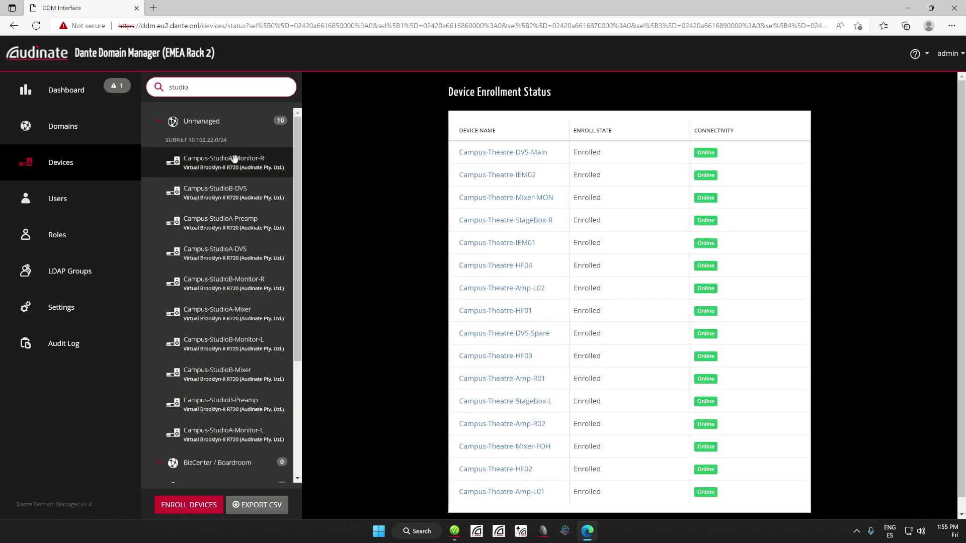
Step: Enroll the Campus-Studio devices into Campus / Studio
{"action": "left_click", "coordinate": [235, 159]}
{"action": "scroll", "coordinate": [233, 201], "scroll_direction": "down", "scroll_amount": 3}
{"action": "left_click", "coordinate": [231, 270], "text": "shift"}
{"action": "left_click_drag", "start_coordinate": [226, 267], "coordinate": [226, 194]}
{"action": "left_click", "coordinate": [571, 216]}
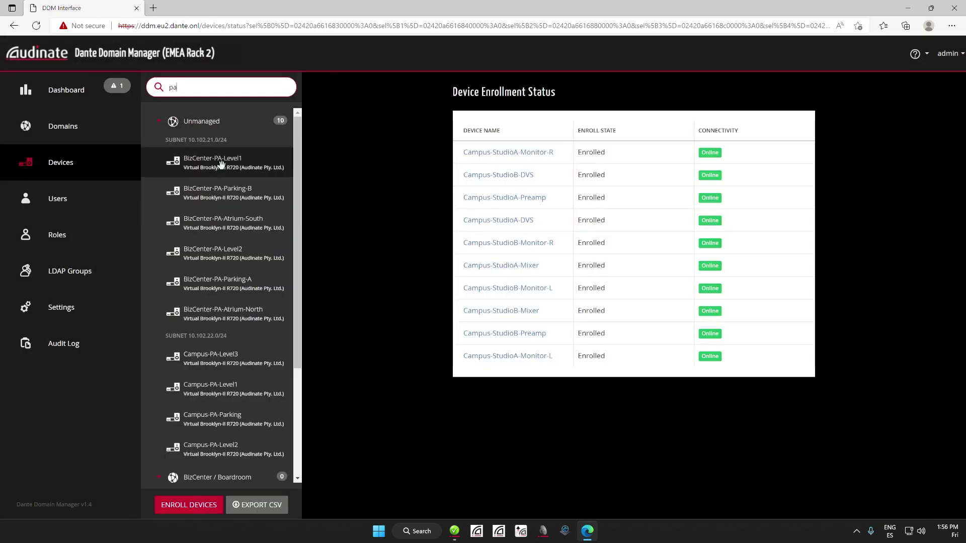
Step: Enroll the BizCenter and Campus PA devices plus DEP-0a473c into Public Announcement
{"action": "left_click", "coordinate": [216, 162]}
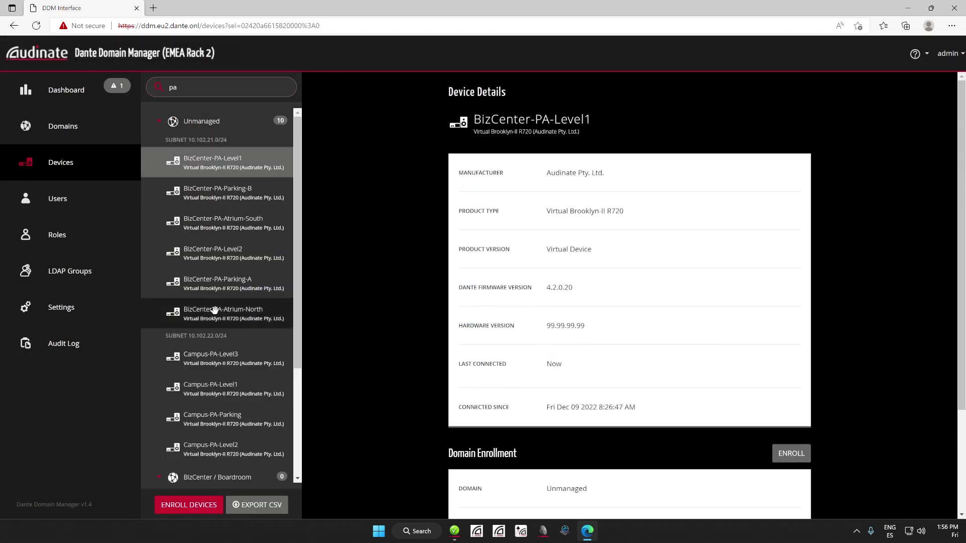
{"action": "left_click", "coordinate": [215, 309], "text": "shift"}
{"action": "left_click", "coordinate": [212, 447], "text": "shift"}
{"action": "scroll", "coordinate": [215, 452], "scroll_direction": "down", "scroll_amount": 1}
{"action": "scroll", "coordinate": [211, 444], "scroll_direction": "up", "scroll_amount": 1}
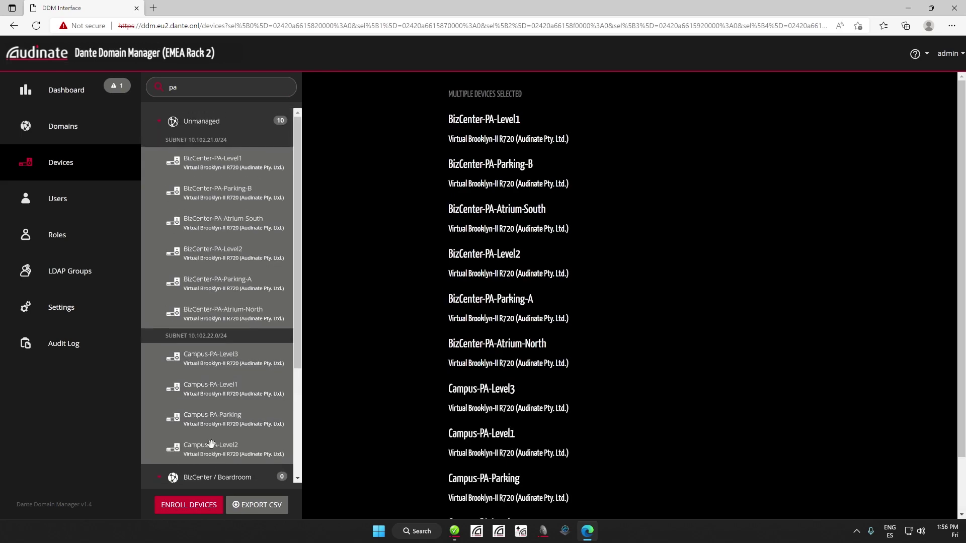
{"action": "left_click_drag", "start_coordinate": [212, 444], "coordinate": [222, 270]}
{"action": "left_click", "coordinate": [565, 218]}
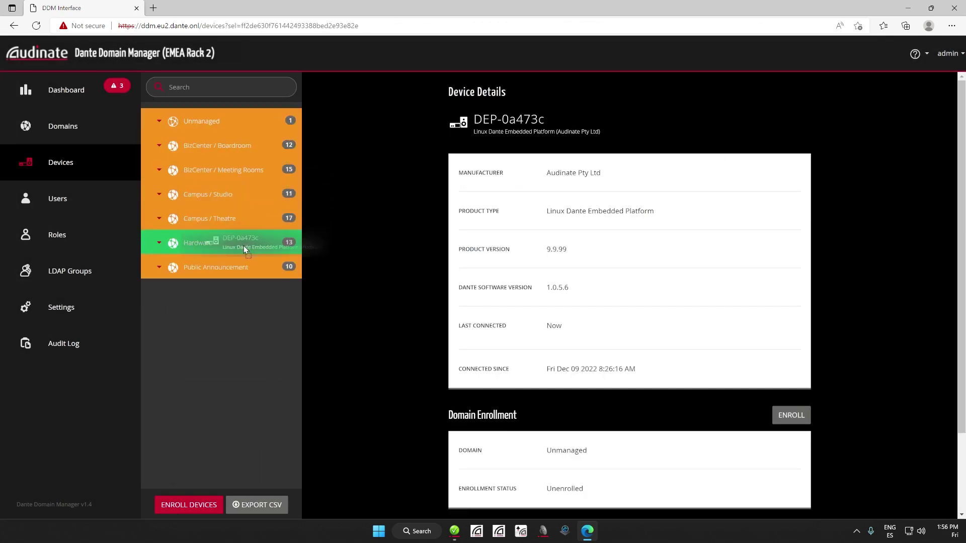
{"action": "left_click_drag", "start_coordinate": [244, 245], "coordinate": [243, 247]}
{"action": "left_click", "coordinate": [599, 173]}
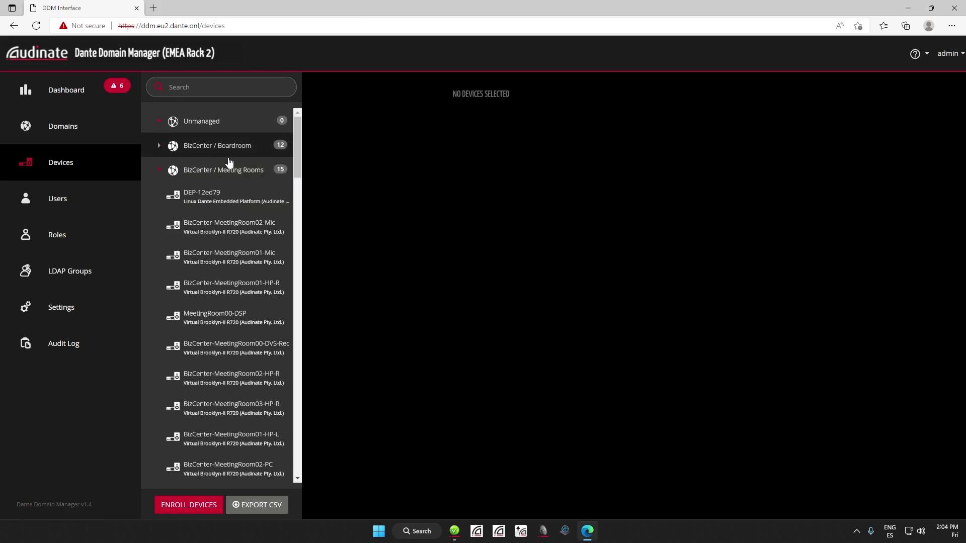
Step: Collapse the Meeting Rooms, Studio, Theatre, Hardware and Public Announcement groups
{"action": "left_click", "coordinate": [226, 169]}
{"action": "left_click", "coordinate": [224, 194]}
{"action": "left_click", "coordinate": [224, 218]}
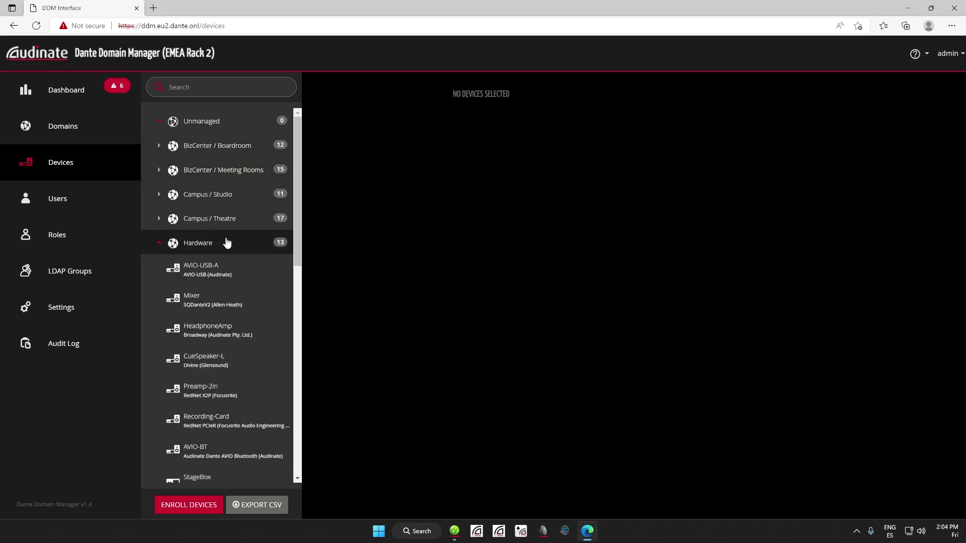
{"action": "left_click", "coordinate": [227, 243]}
{"action": "left_click", "coordinate": [225, 268]}
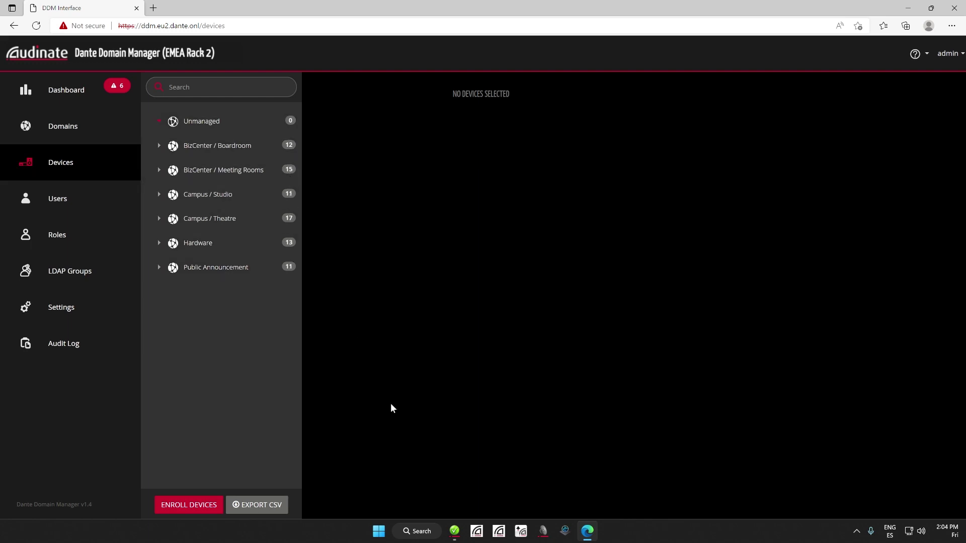
{"action": "left_click", "coordinate": [454, 532]}
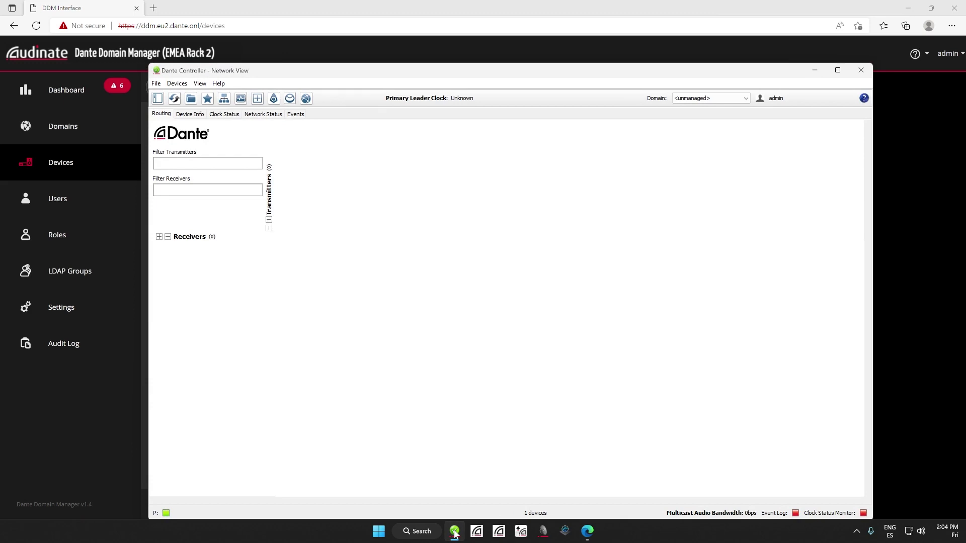
Step: View the Meeting Rooms, Campus / Theatre, Hardware and Public Announcement domains in turn
{"action": "left_click", "coordinate": [714, 98]}
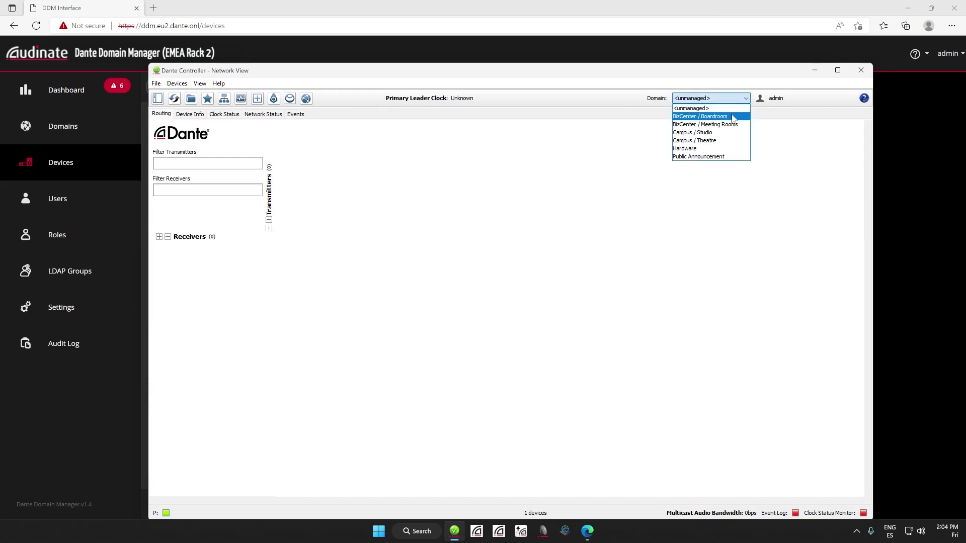
{"action": "left_click", "coordinate": [729, 115]}
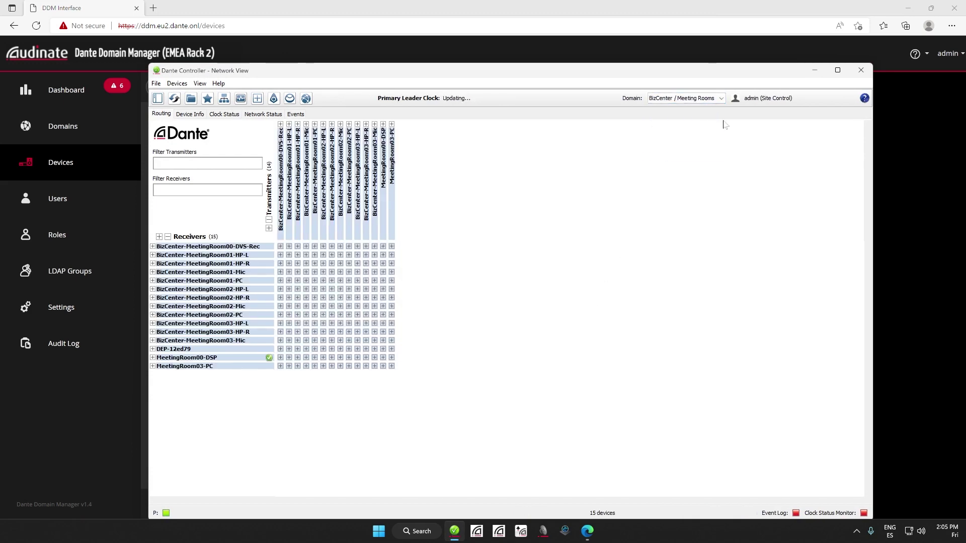
{"action": "left_click", "coordinate": [721, 98]}
{"action": "left_click", "coordinate": [713, 143]}
{"action": "left_click", "coordinate": [721, 98]}
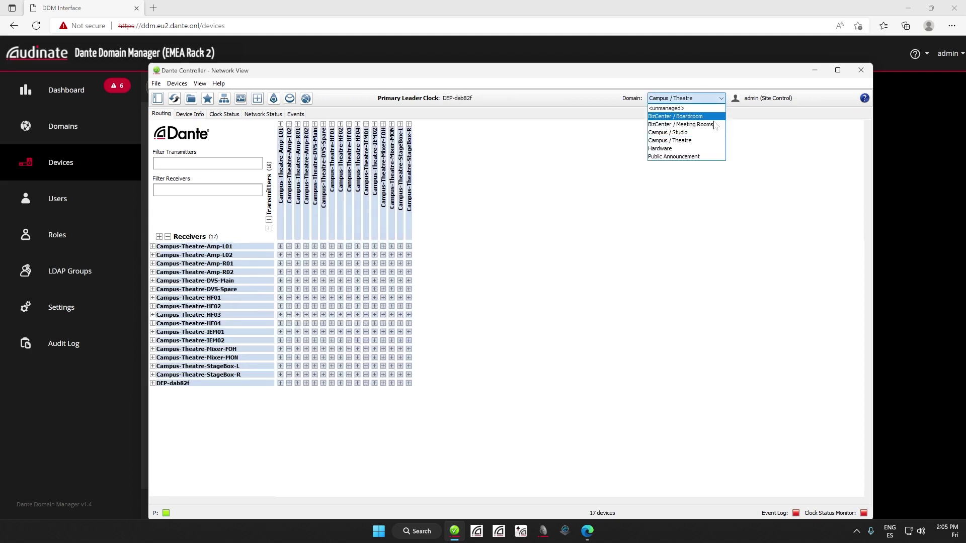
{"action": "left_click", "coordinate": [712, 134]}
{"action": "left_click", "coordinate": [721, 98]}
{"action": "left_click", "coordinate": [707, 148]}
{"action": "left_click", "coordinate": [720, 98]}
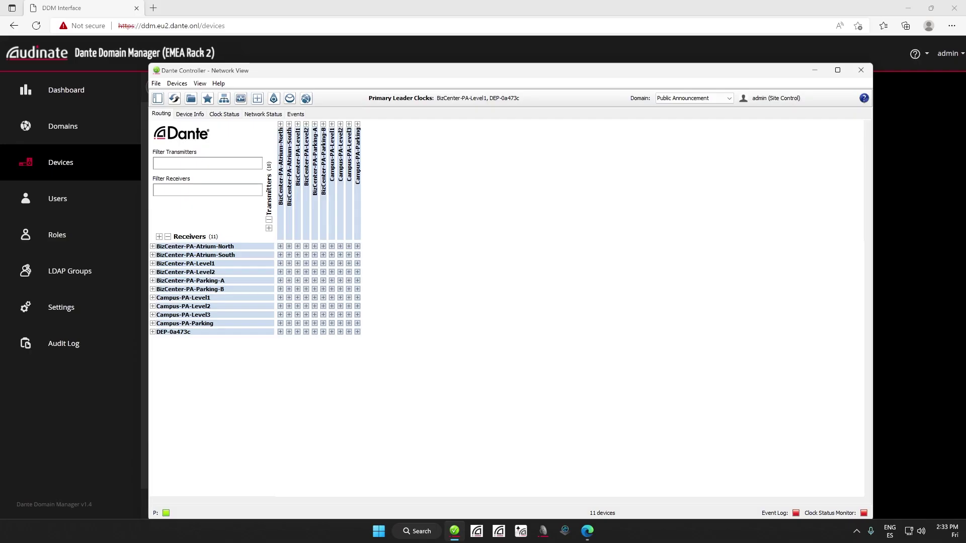
Step: Enroll the device at IP address 10.102.20.77 into the Hardware domain
{"action": "left_click", "coordinate": [66, 142]}
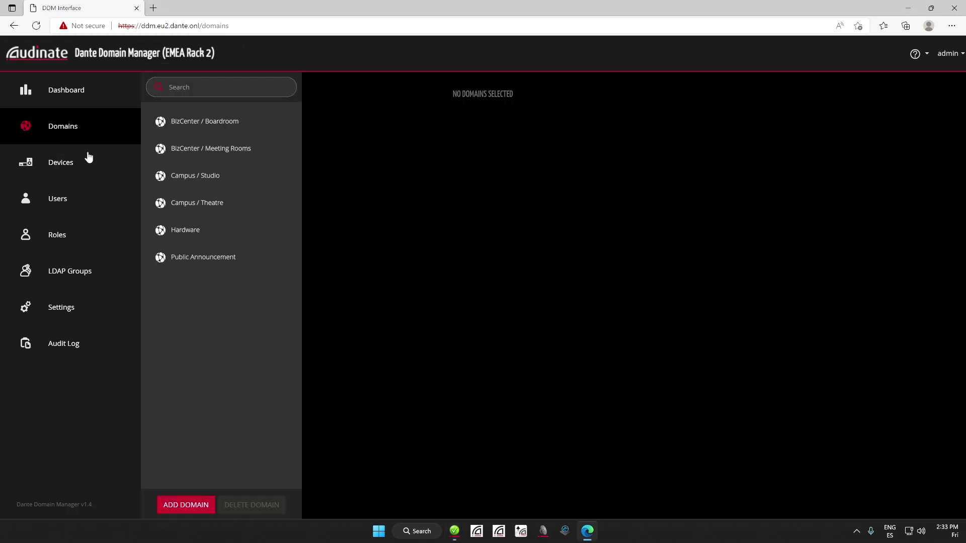
{"action": "left_click", "coordinate": [188, 234]}
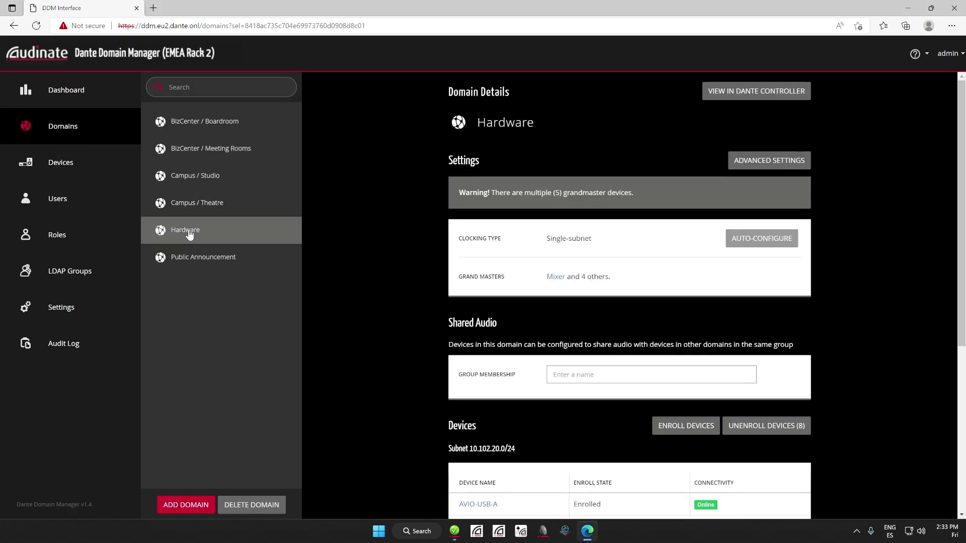
{"action": "left_click", "coordinate": [686, 427]}
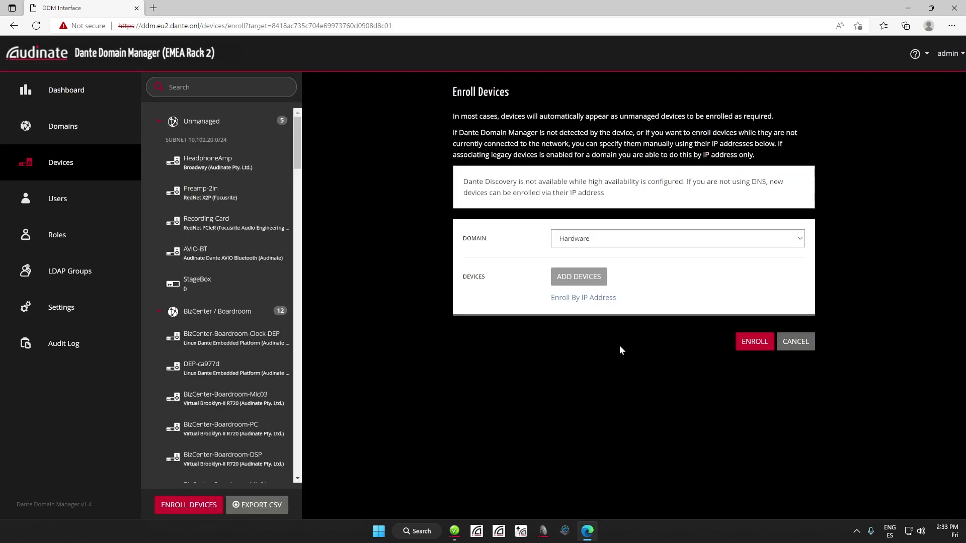
{"action": "left_click", "coordinate": [585, 299]}
{"action": "left_click", "coordinate": [588, 301]}
{"action": "type", "text": "10.102.20.77"}
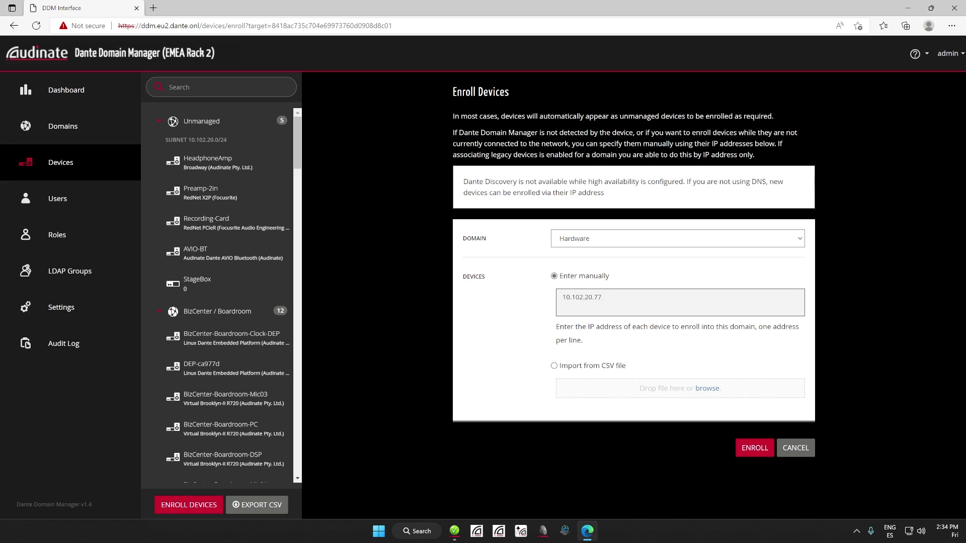
{"action": "left_click", "coordinate": [760, 451]}
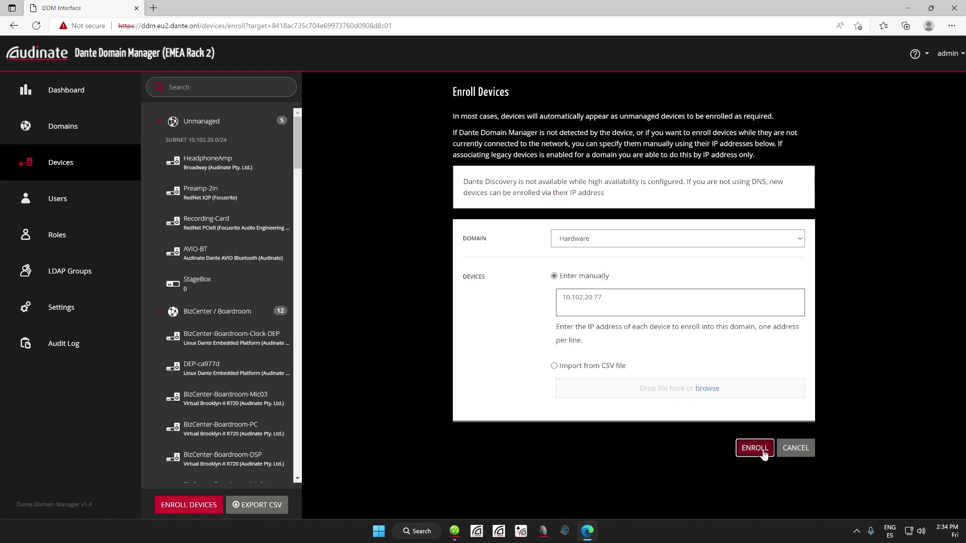
{"action": "left_click", "coordinate": [572, 153]}
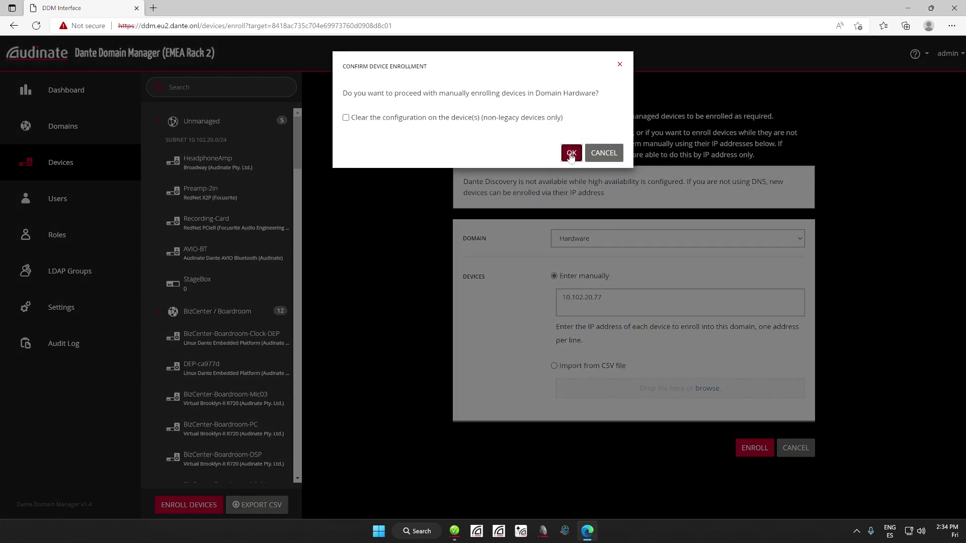
Step: Enroll the devices listed in the Desktop file Hardware IP Devices.csv into Hardware
{"action": "left_click", "coordinate": [84, 127]}
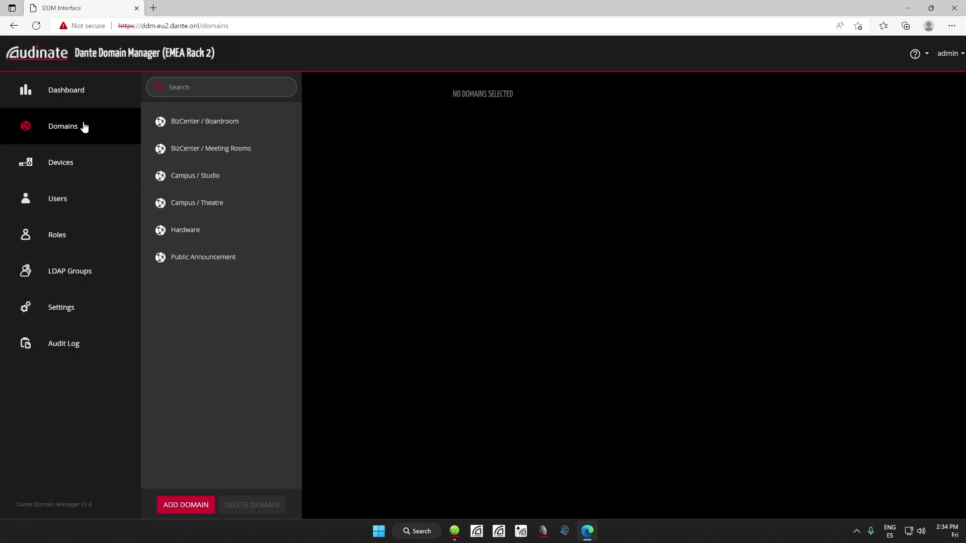
{"action": "left_click", "coordinate": [206, 232]}
{"action": "left_click", "coordinate": [683, 427]}
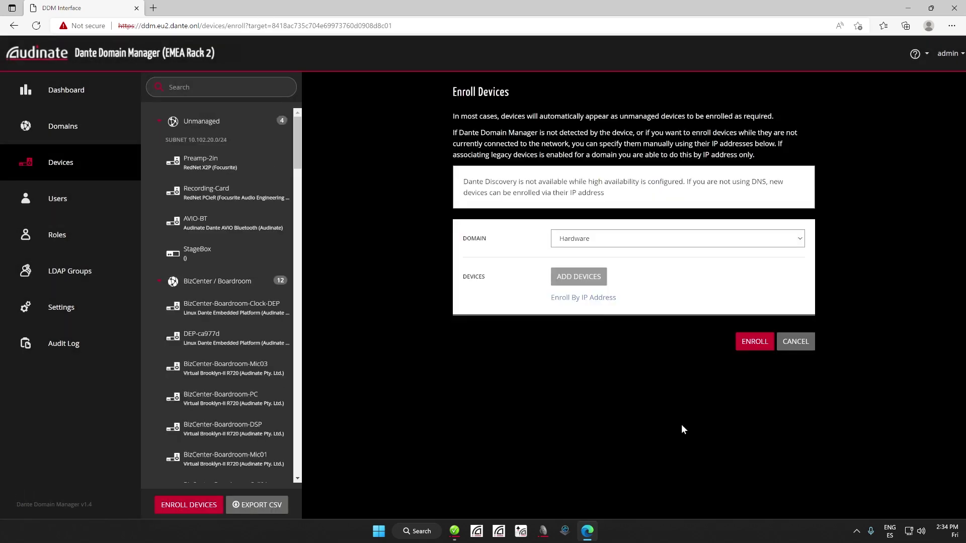
{"action": "left_click", "coordinate": [590, 299]}
{"action": "left_click", "coordinate": [593, 368]}
{"action": "left_click", "coordinate": [707, 389]}
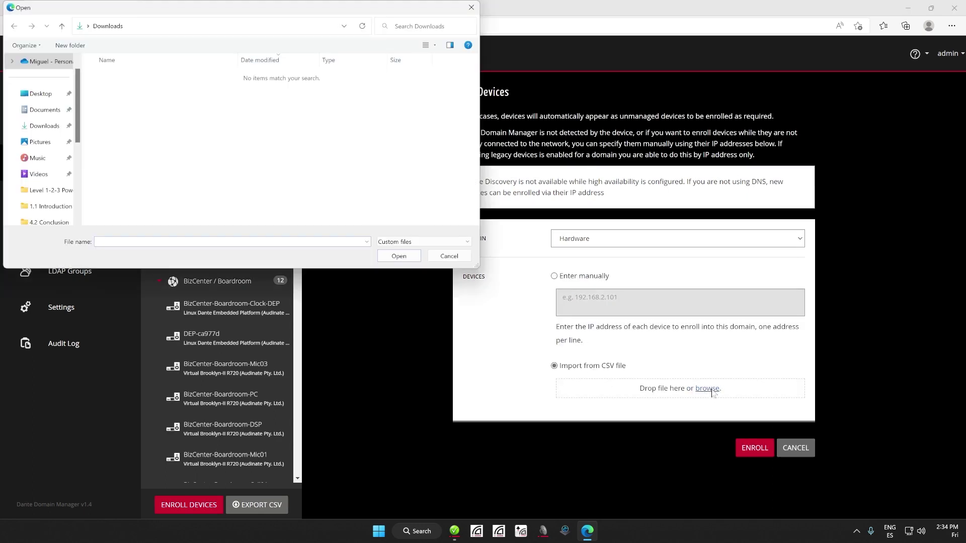
{"action": "left_click", "coordinate": [48, 94]}
{"action": "left_click", "coordinate": [120, 74]}
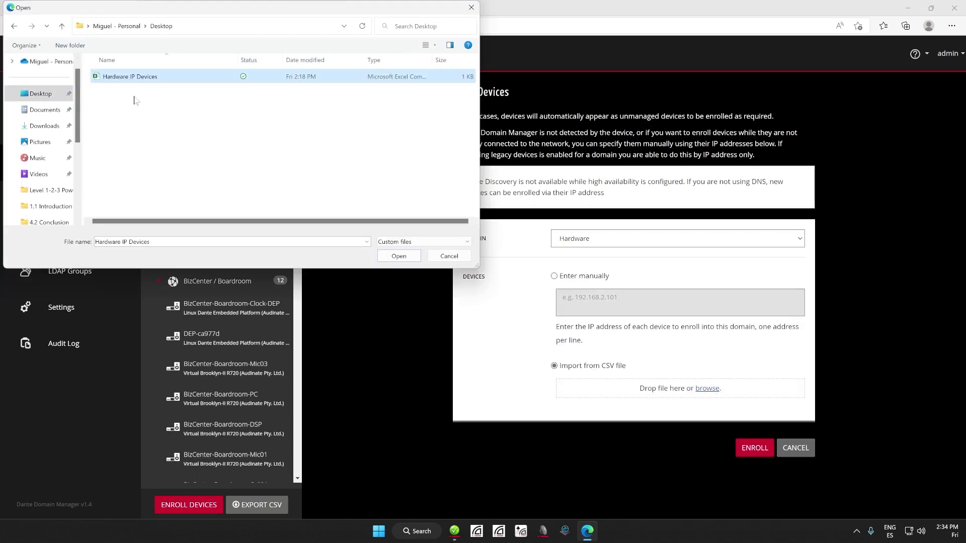
{"action": "left_click", "coordinate": [399, 256]}
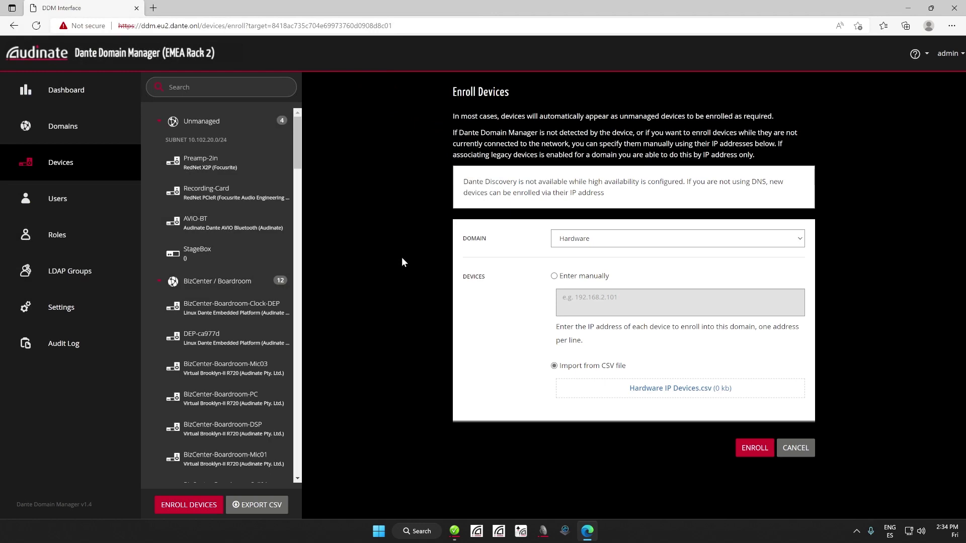
{"action": "left_click", "coordinate": [753, 448]}
{"action": "left_click", "coordinate": [569, 154]}
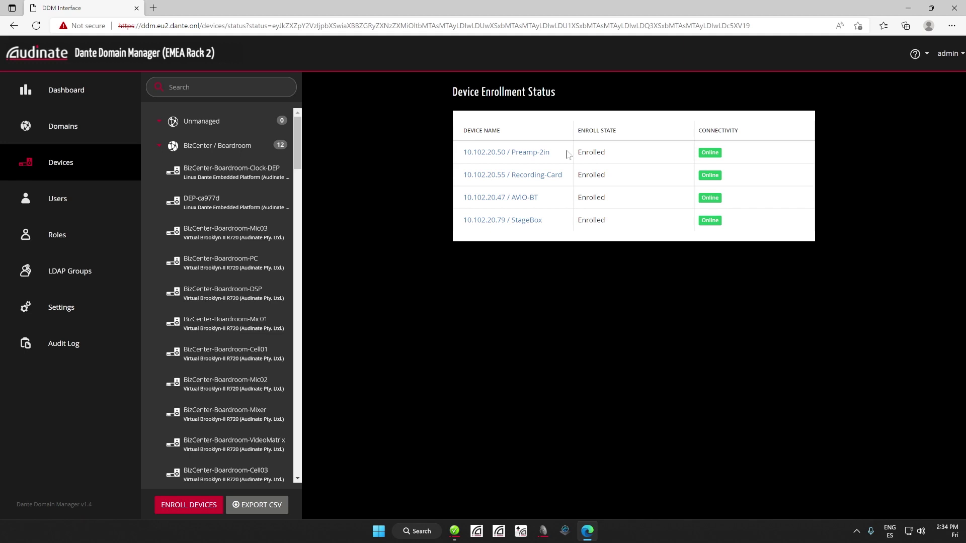
Step: Unenroll Worstation-Dante-Studio from the Hardware domain
{"action": "left_click", "coordinate": [210, 146]}
{"action": "left_click", "coordinate": [209, 171]}
{"action": "left_click", "coordinate": [210, 196]}
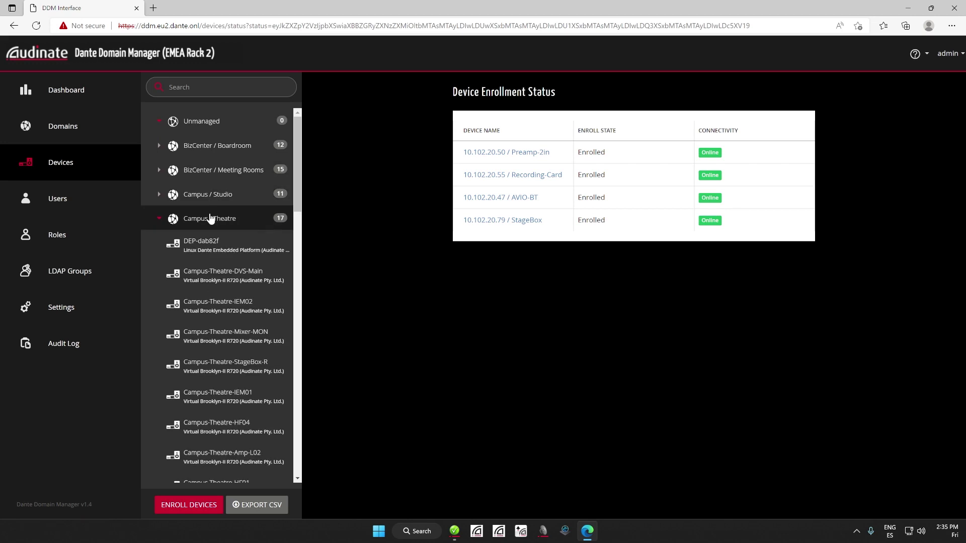
{"action": "left_click", "coordinate": [210, 220]}
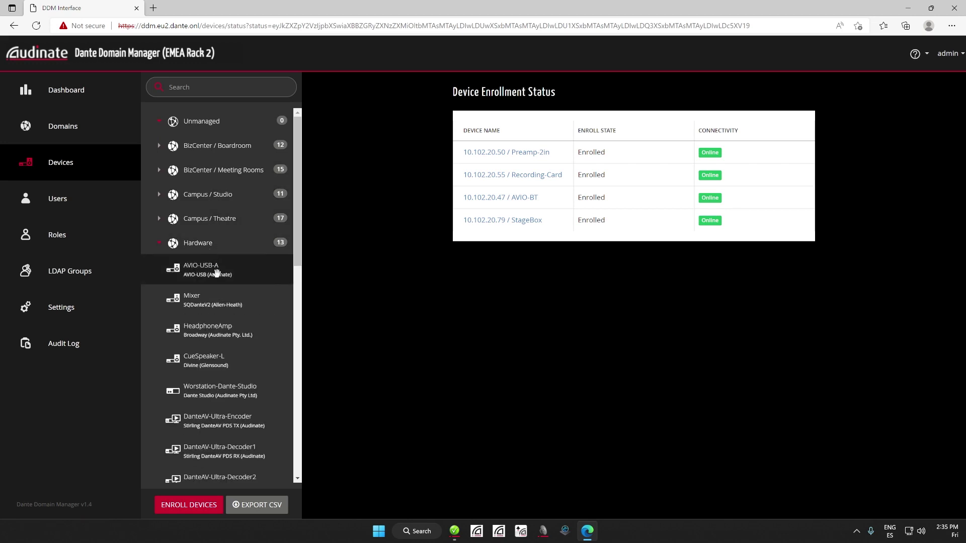
{"action": "left_click", "coordinate": [256, 387]}
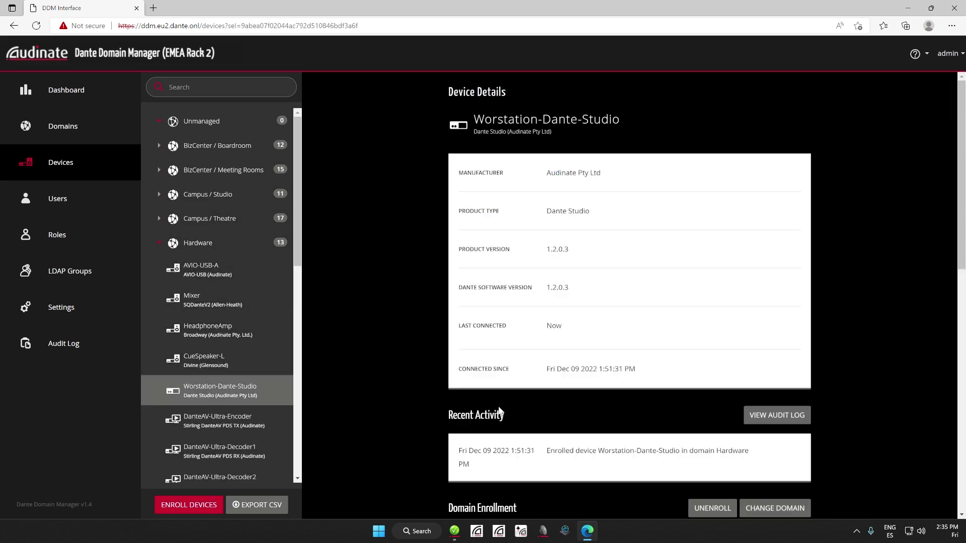
{"action": "left_click", "coordinate": [719, 505]}
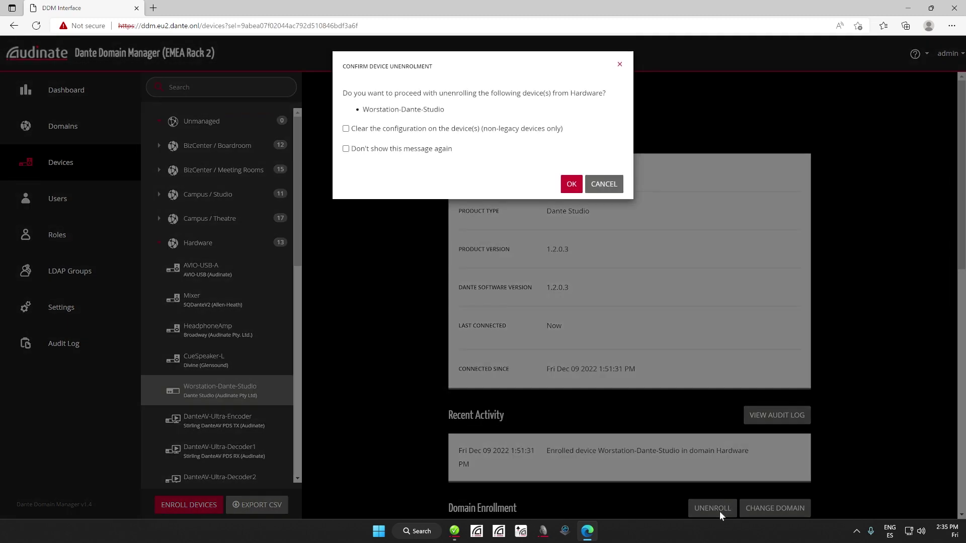
{"action": "left_click", "coordinate": [571, 184]}
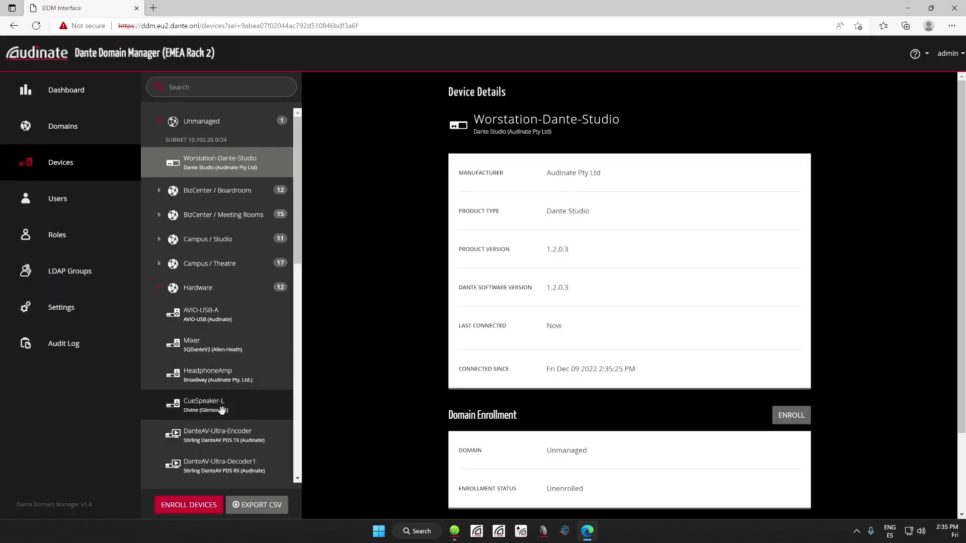
Step: Unenroll AVIO-BT by moving it to Unmanaged
{"action": "scroll", "coordinate": [221, 411], "scroll_direction": "down", "scroll_amount": 3}
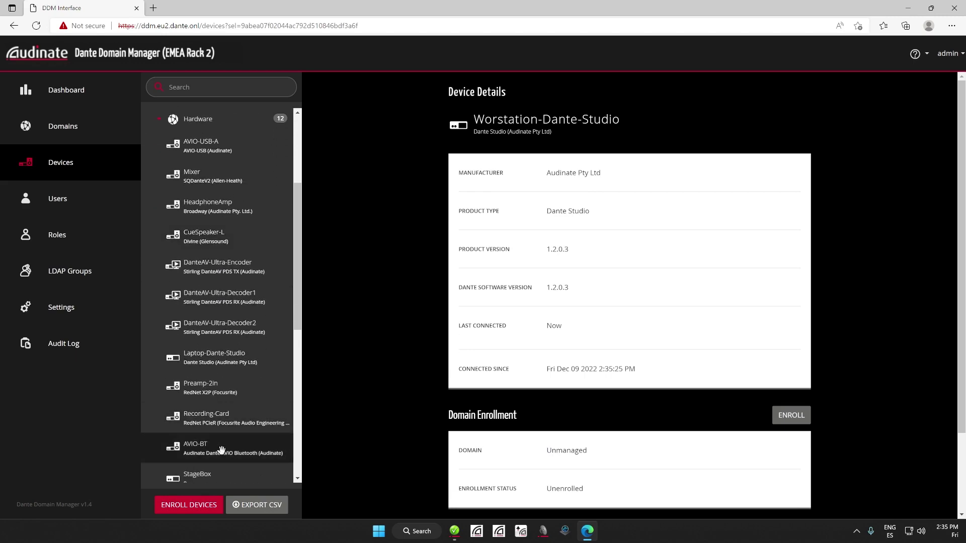
{"action": "left_click_drag", "start_coordinate": [221, 449], "coordinate": [221, 123]}
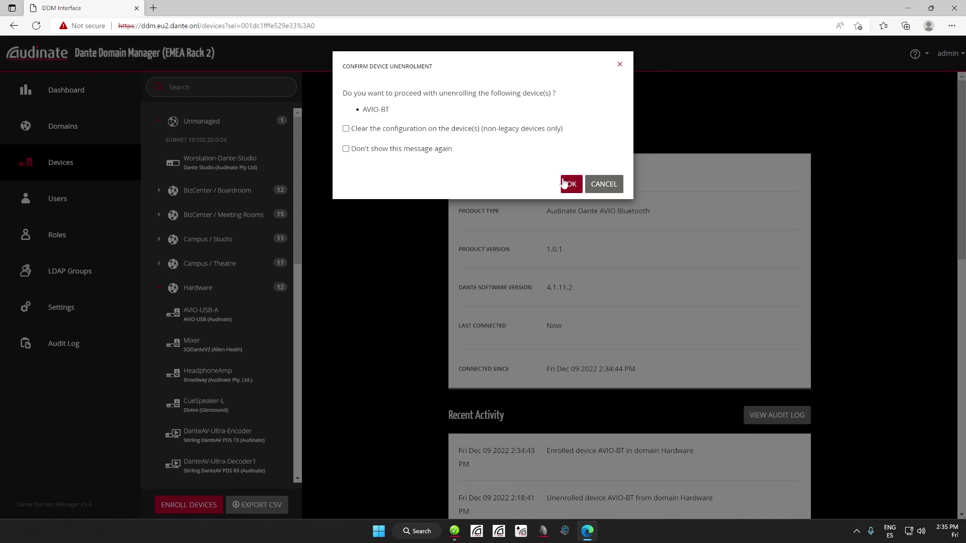
{"action": "left_click", "coordinate": [571, 183]}
Step: Unenroll all eleven remaining devices from the Hardware domain
{"action": "left_click", "coordinate": [85, 127]}
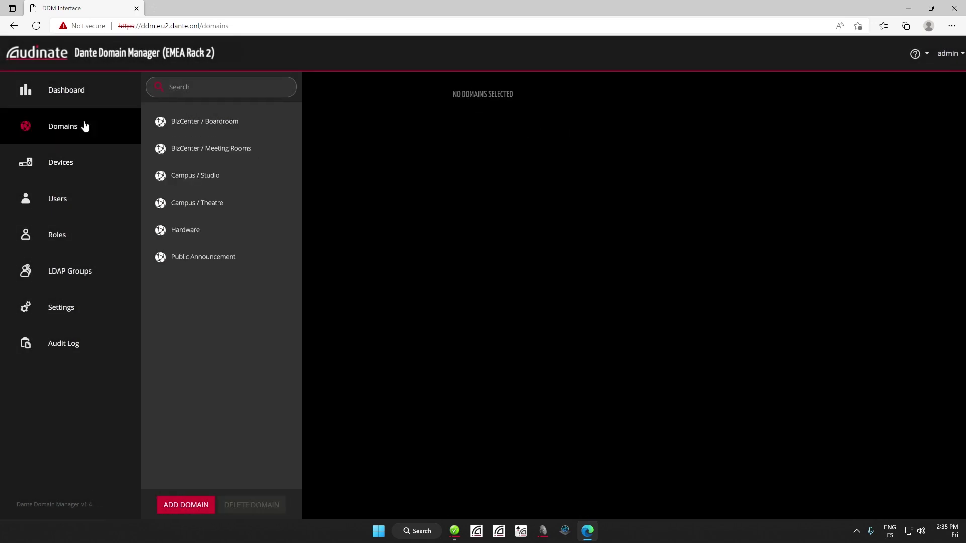
{"action": "left_click", "coordinate": [207, 235]}
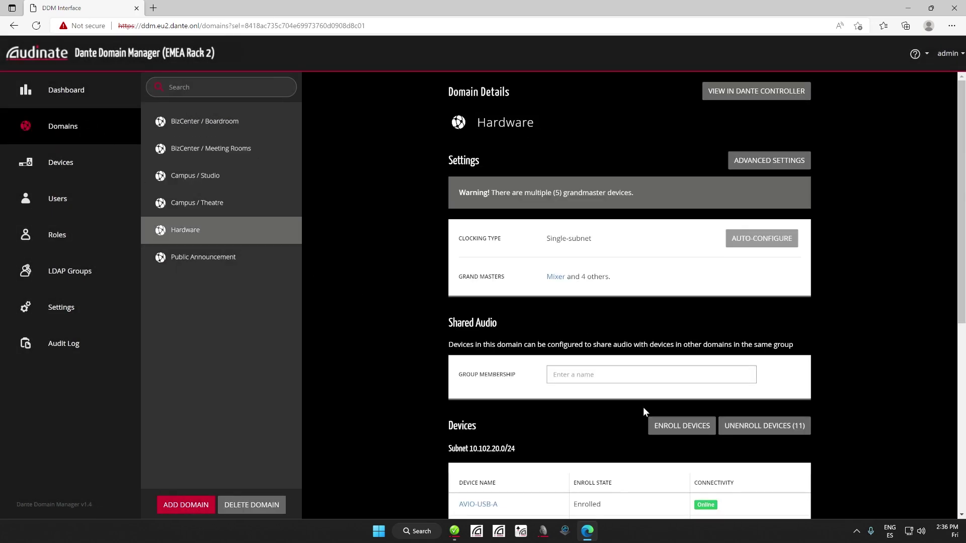
{"action": "left_click", "coordinate": [778, 428]}
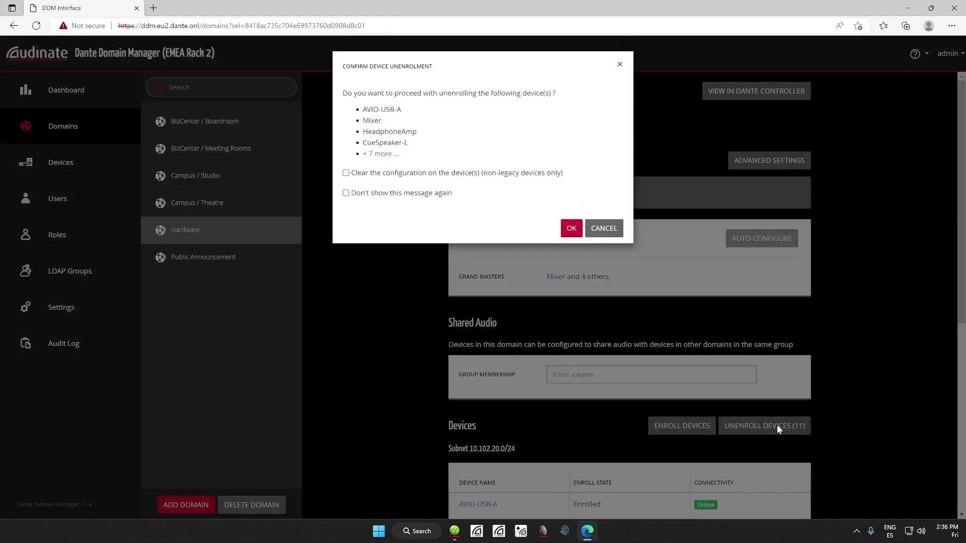
{"action": "left_click", "coordinate": [571, 229]}
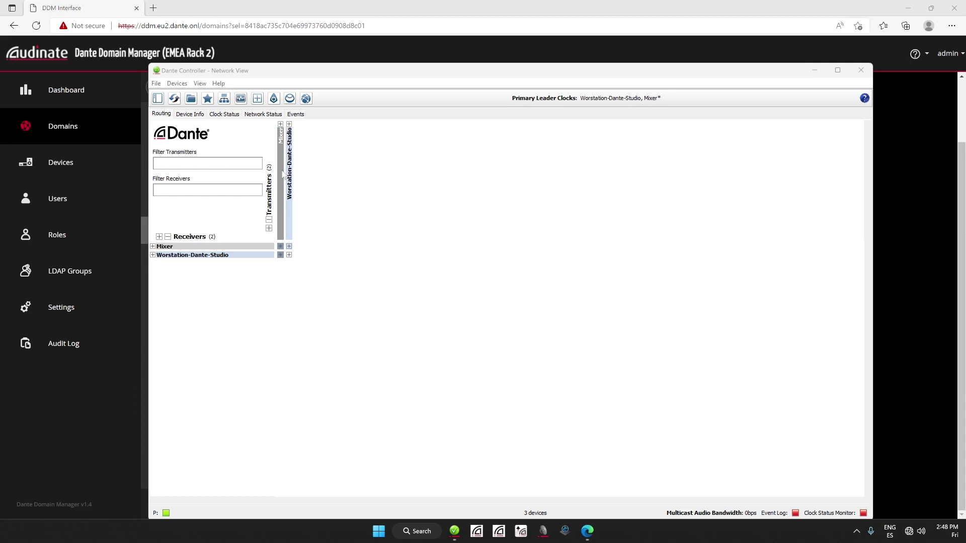
Step: Clear the Mixer's domain credentials from its Device View, confirm the success message, and close the view
{"action": "double_click", "coordinate": [282, 174]}
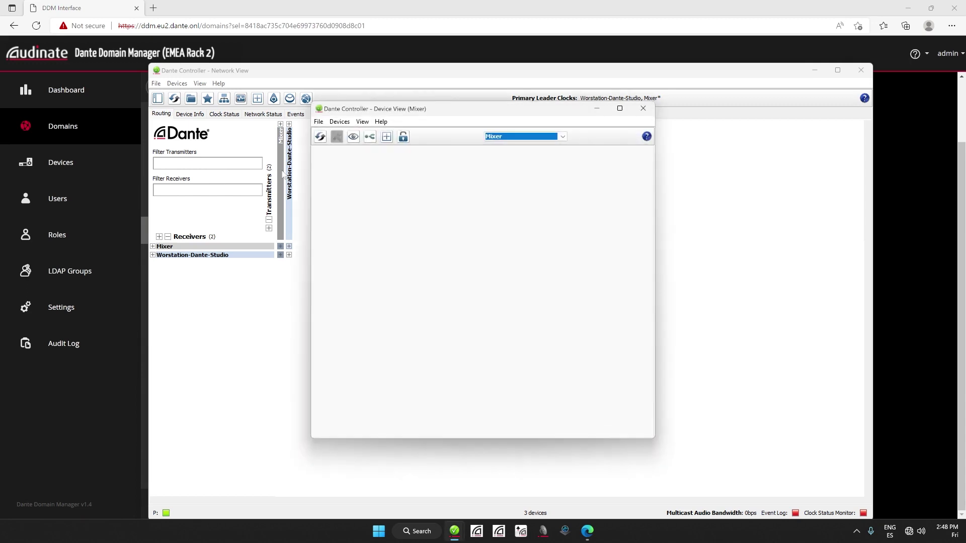
{"action": "left_click", "coordinate": [345, 123]}
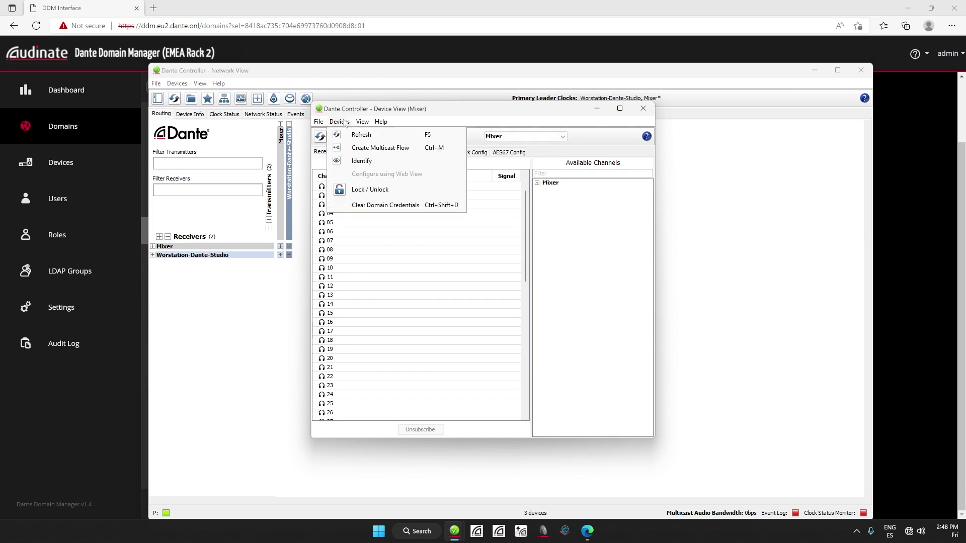
{"action": "left_click", "coordinate": [385, 205]}
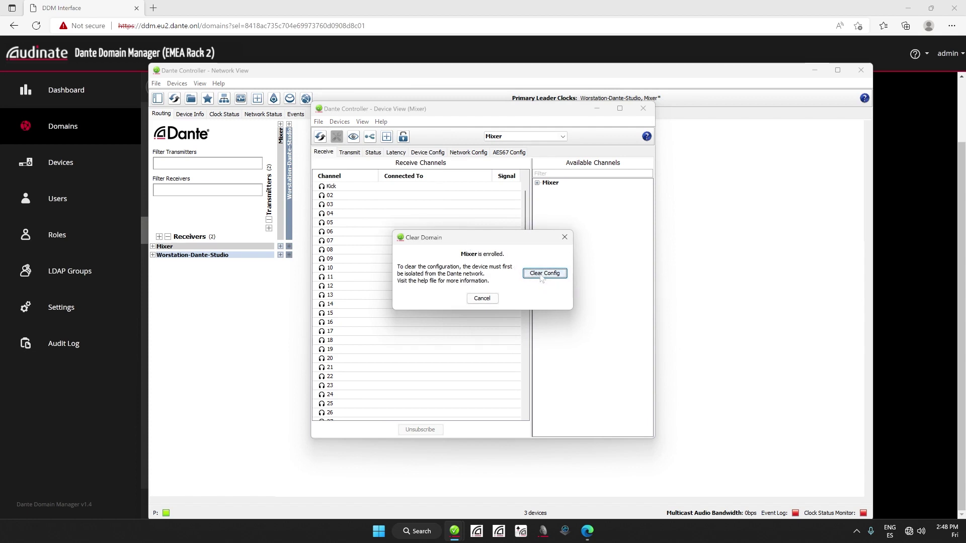
{"action": "left_click", "coordinate": [541, 276]}
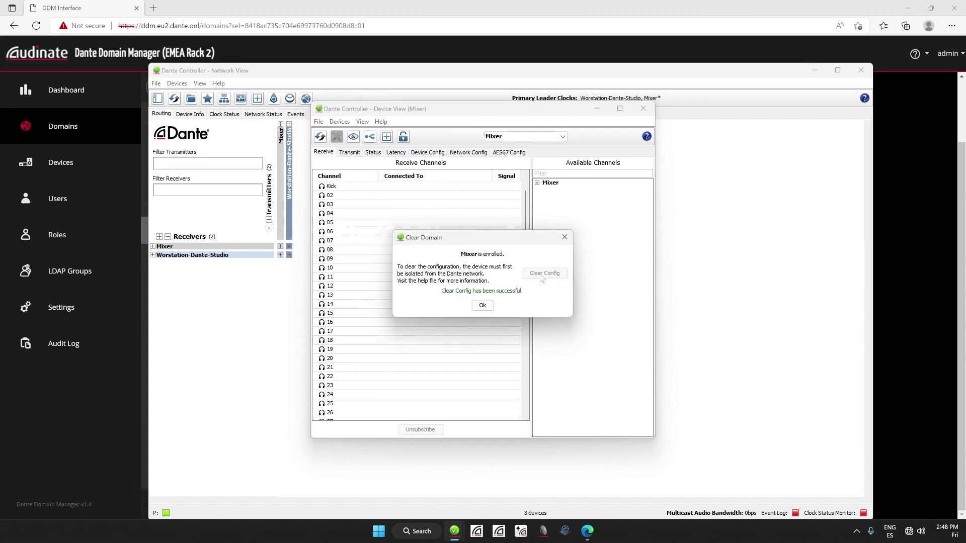
{"action": "left_click", "coordinate": [487, 309]}
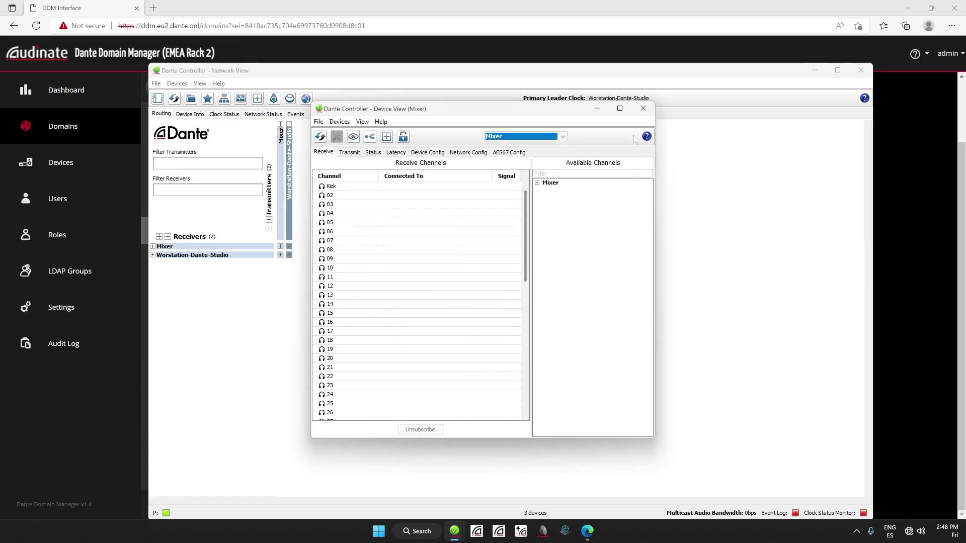
{"action": "left_click", "coordinate": [643, 108]}
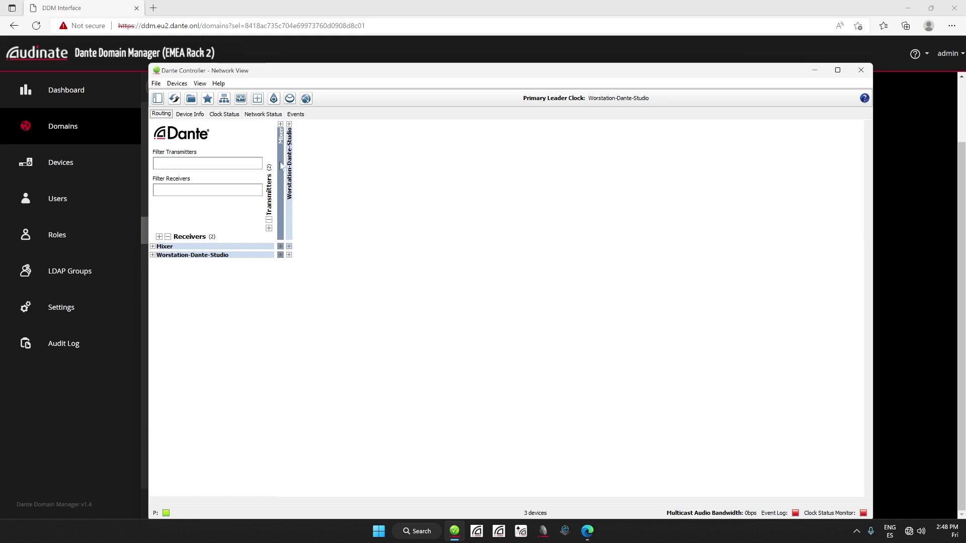